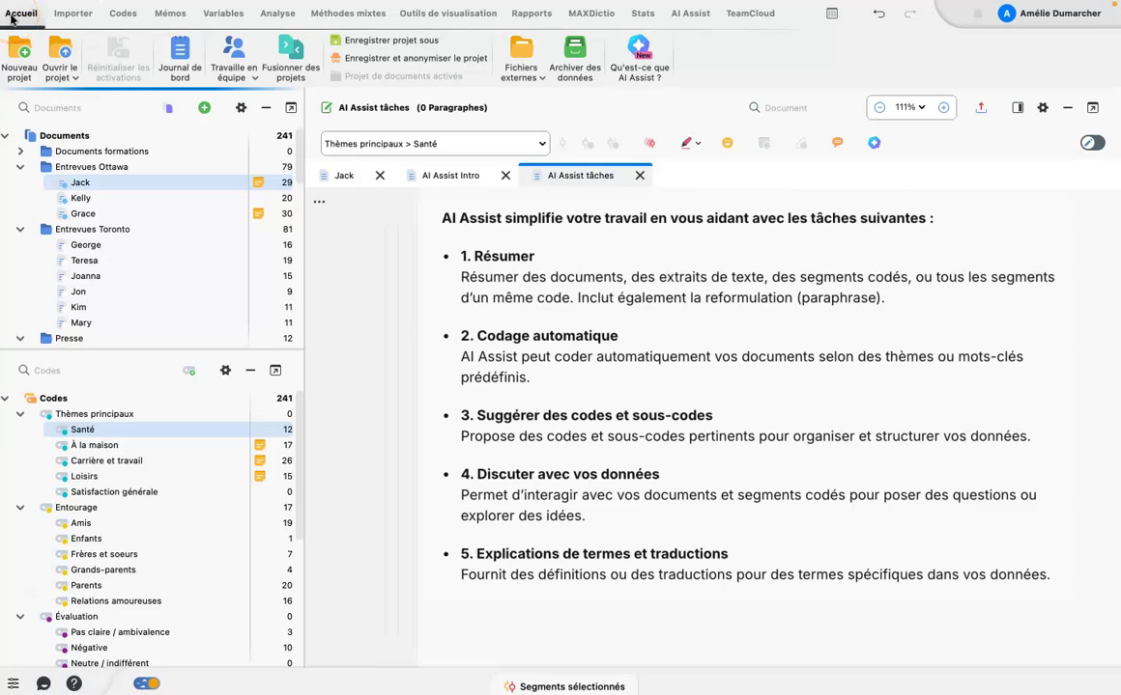
Generate French AI Assist suggestions of new codes for the full career-satisfaction answer (paragraph 4) in the first Entrevues Ottawa interview
left_click(345, 177)
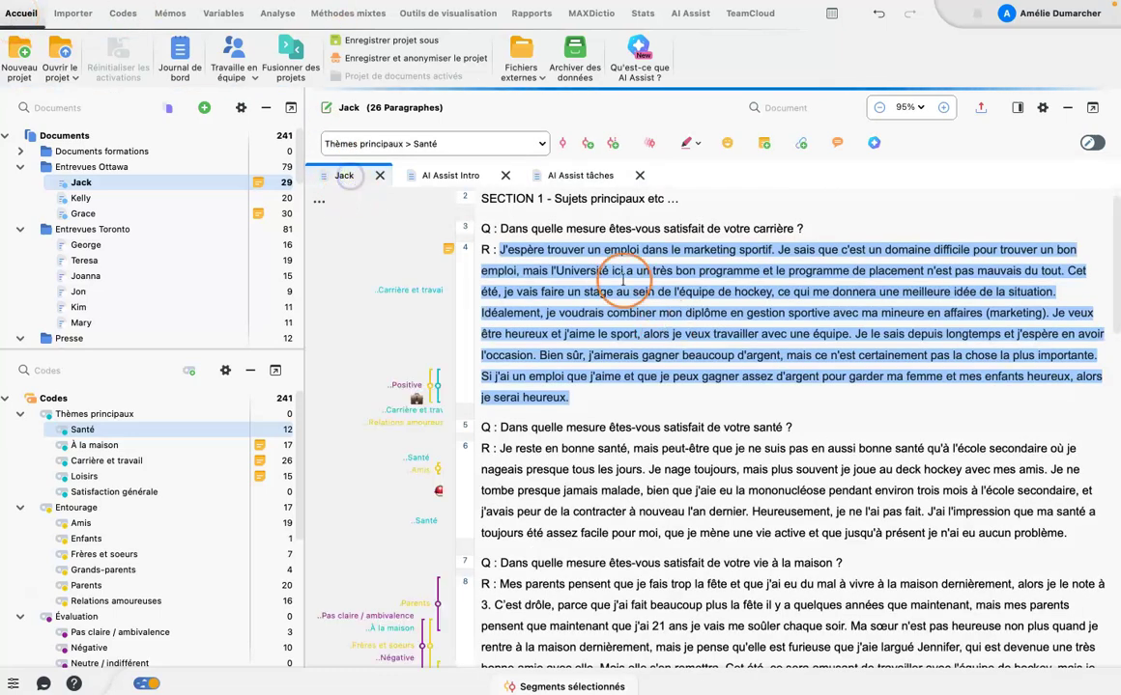
left_click(614, 403)
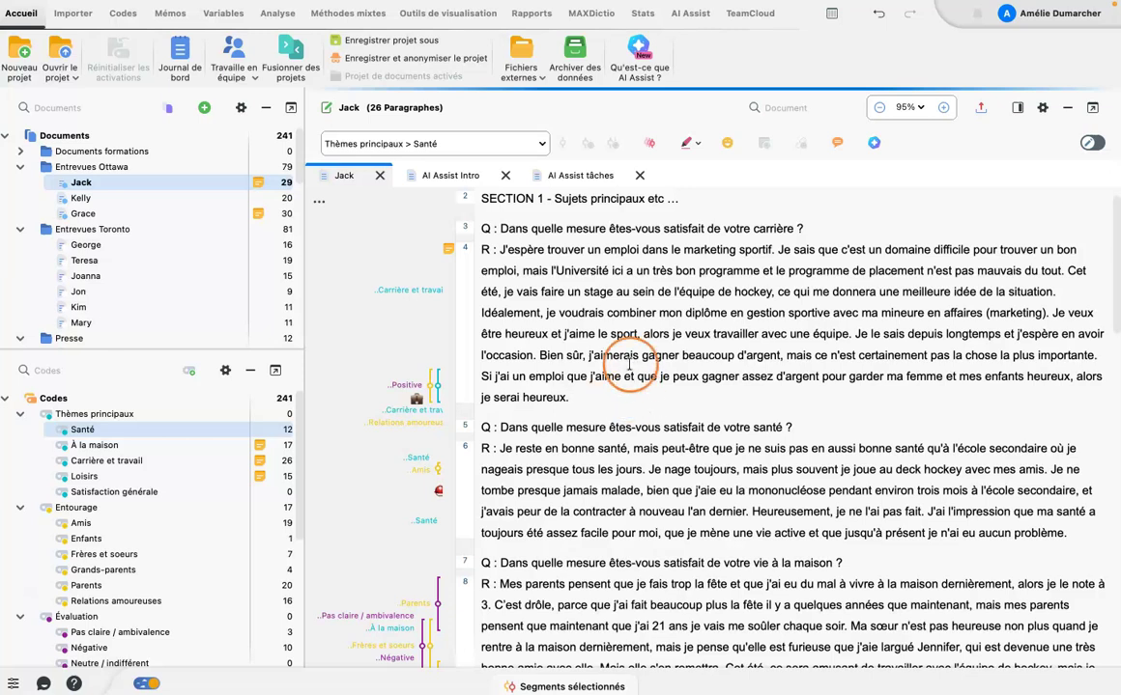
left_click_drag(519, 270, 588, 395)
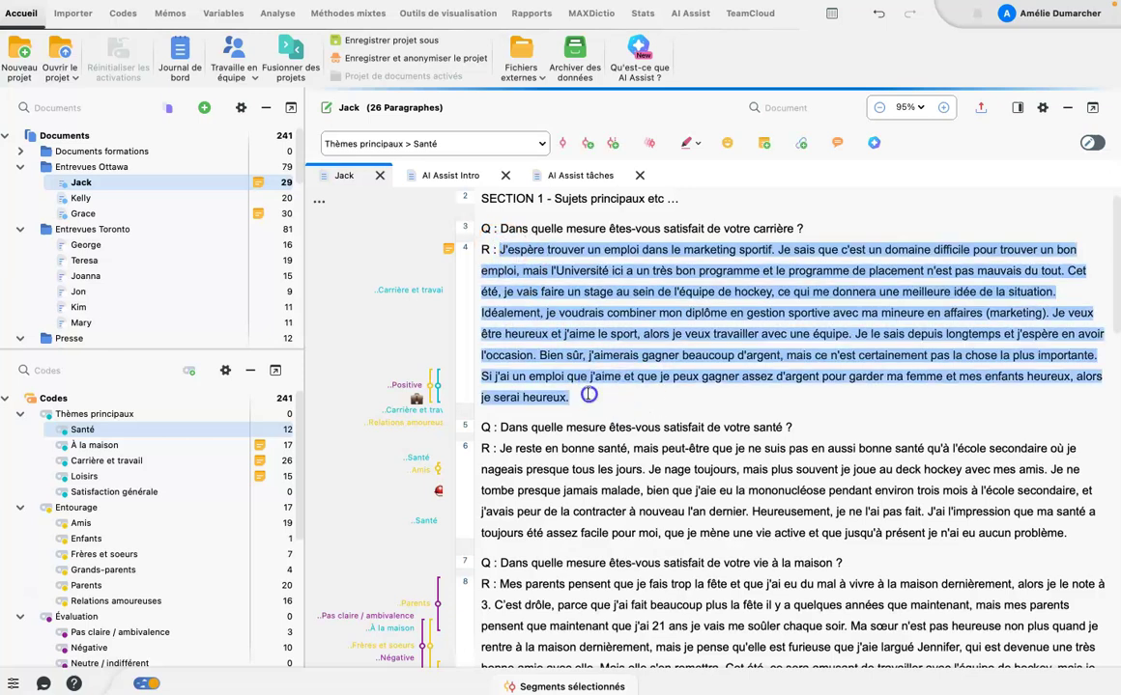
right_click(607, 257)
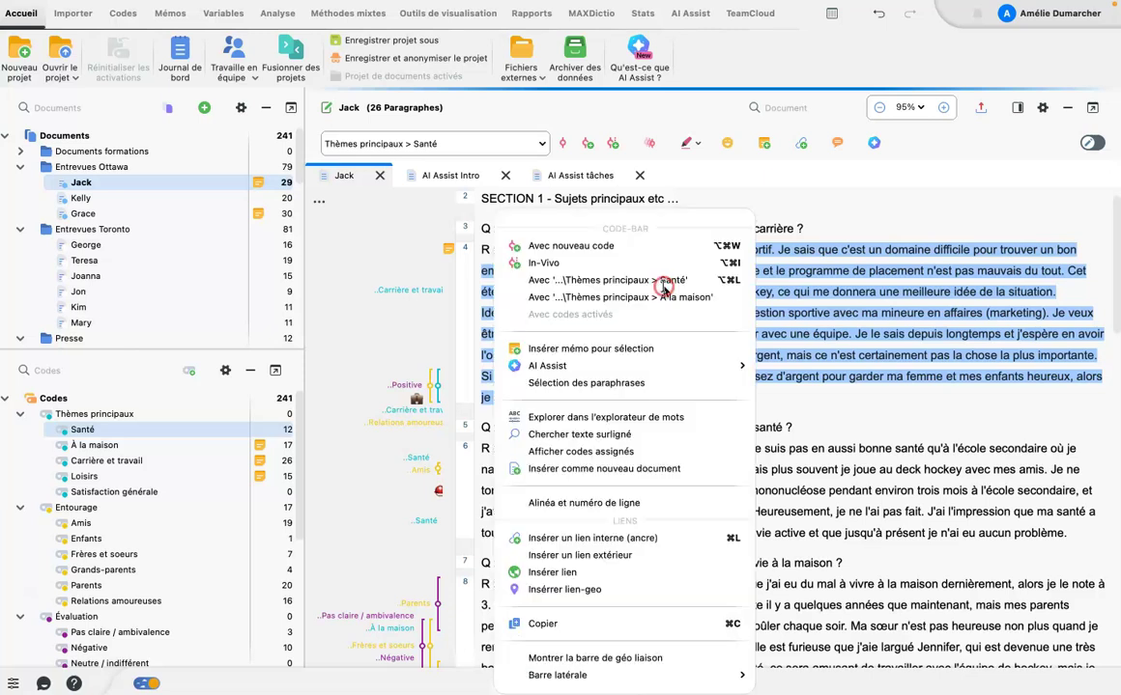
mouse_move(688, 366)
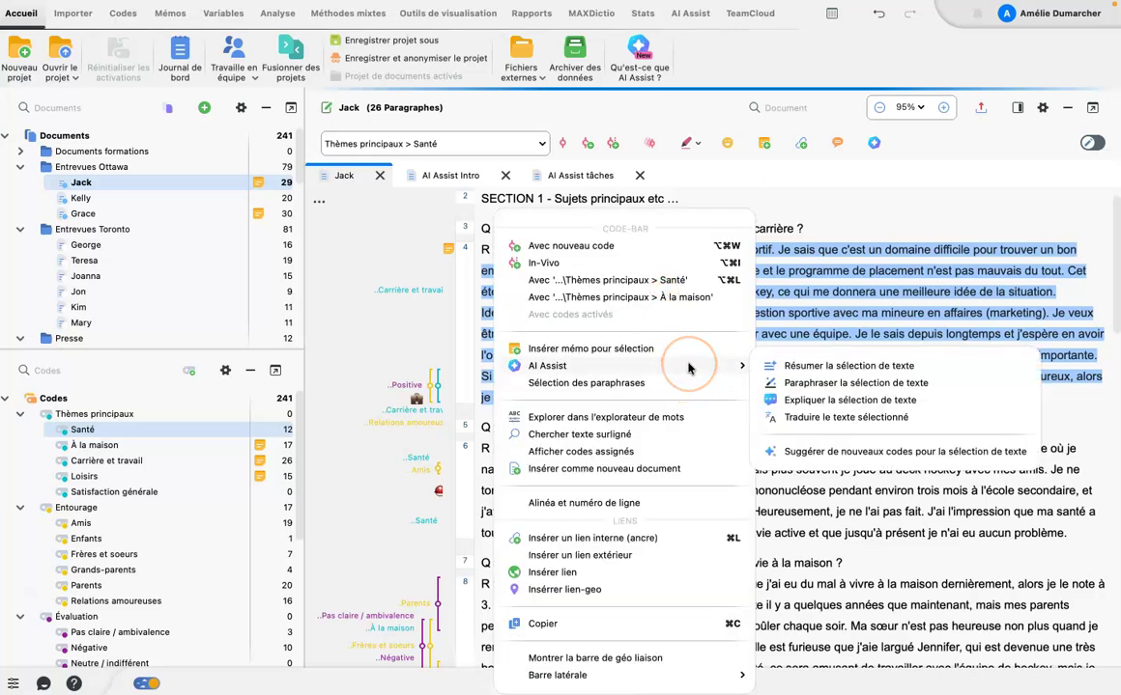
left_click(846, 452)
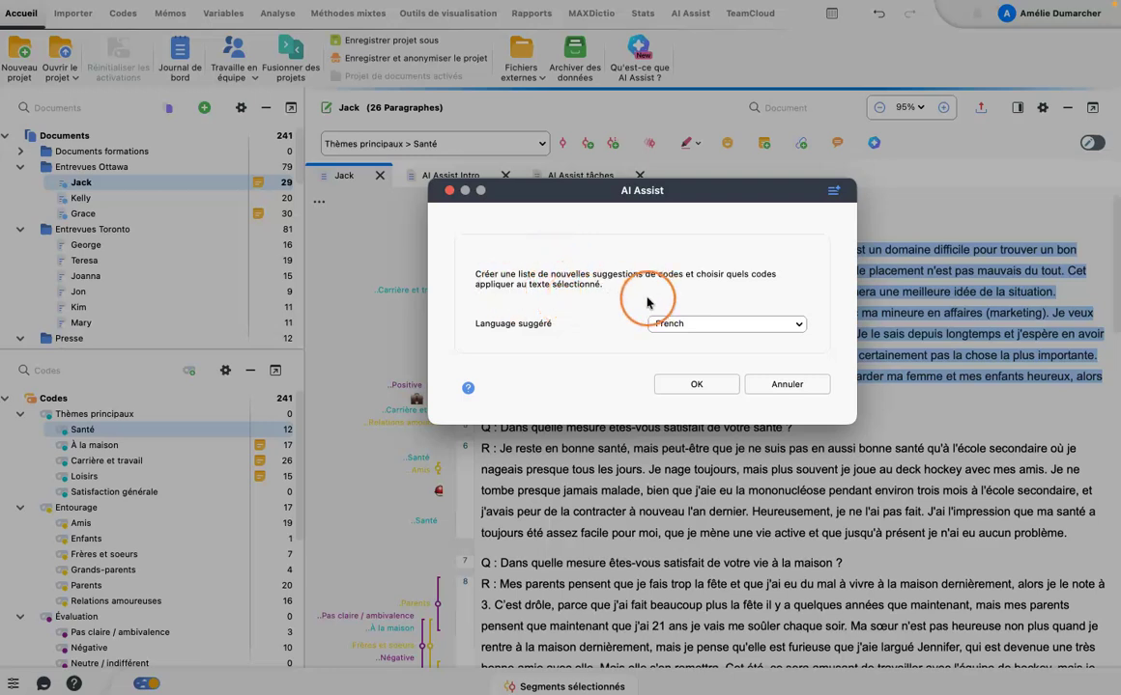
left_click(700, 383)
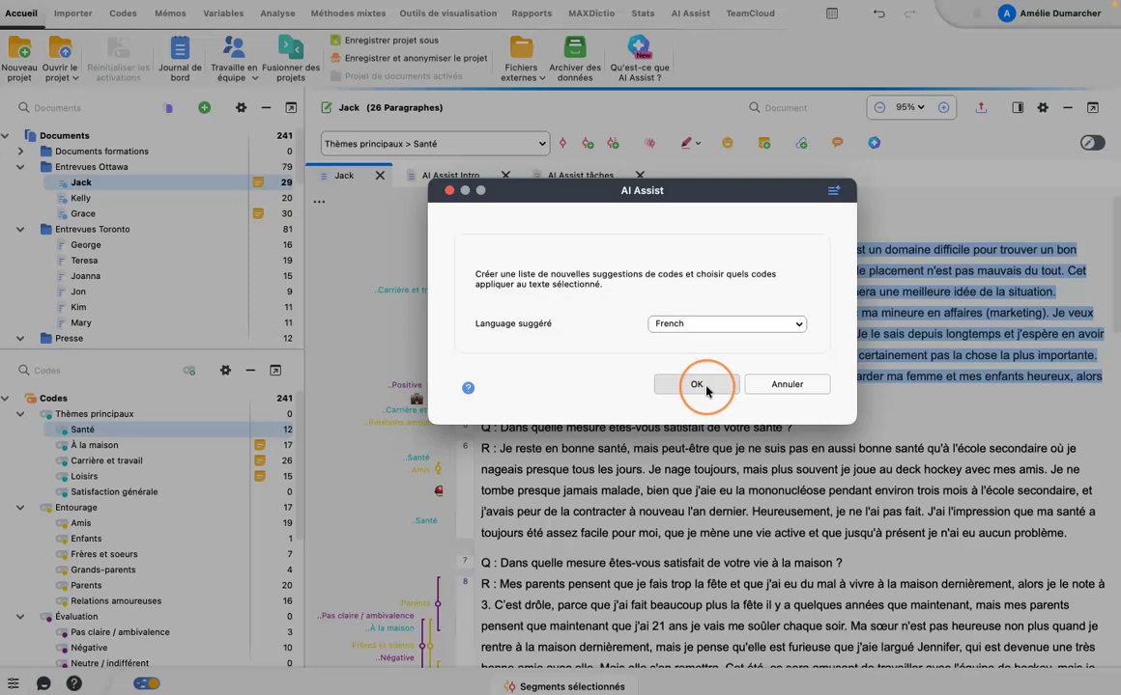
left_click(706, 390)
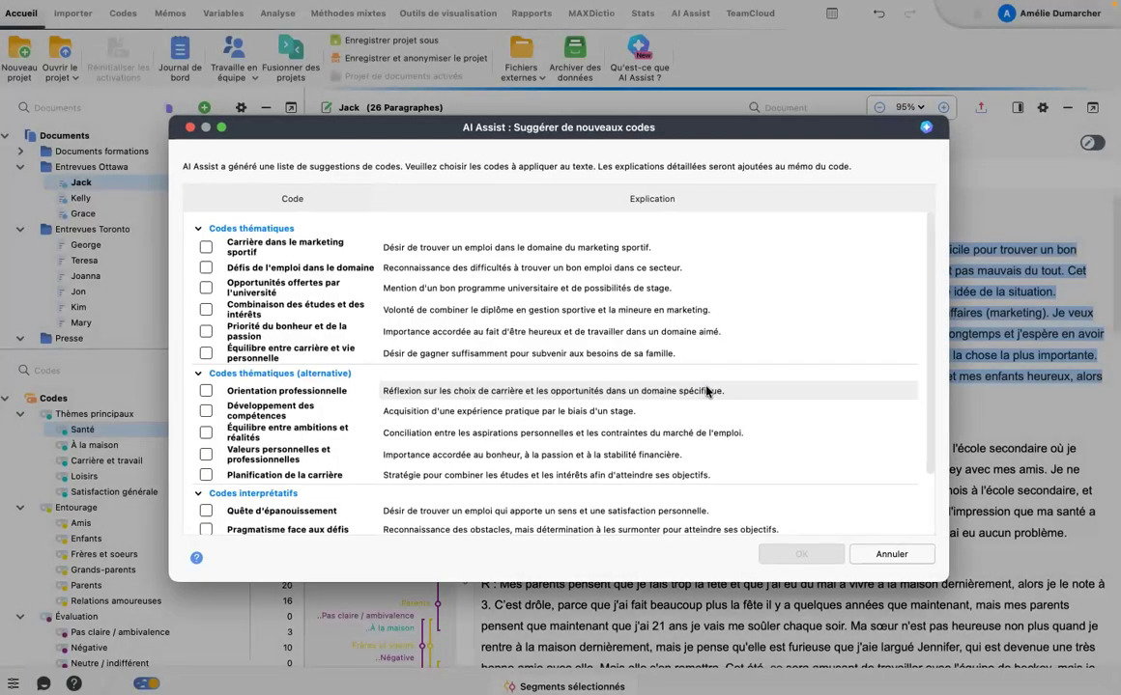
Apply the suggested codes Carrière dans le marketing sportif, Défis de l'emploi dans le domaine and Opportunités offertes par l'université to the selected text
left_click(457, 243)
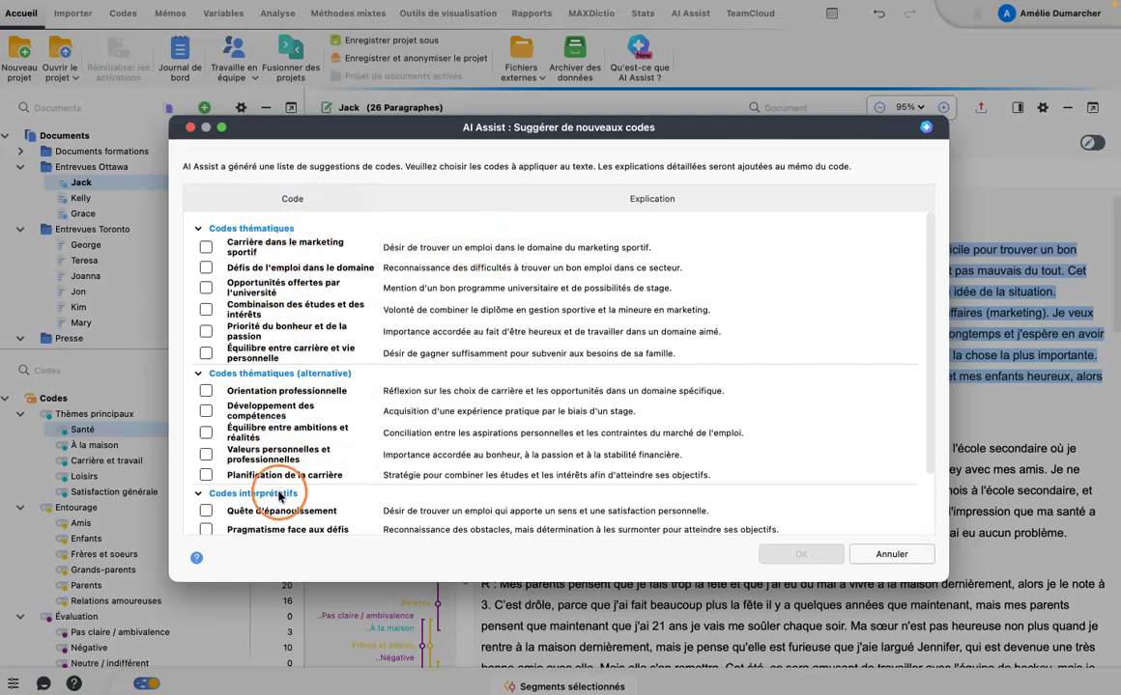
scroll(265, 478, "down", 2)
scroll(233, 463, "up", 2)
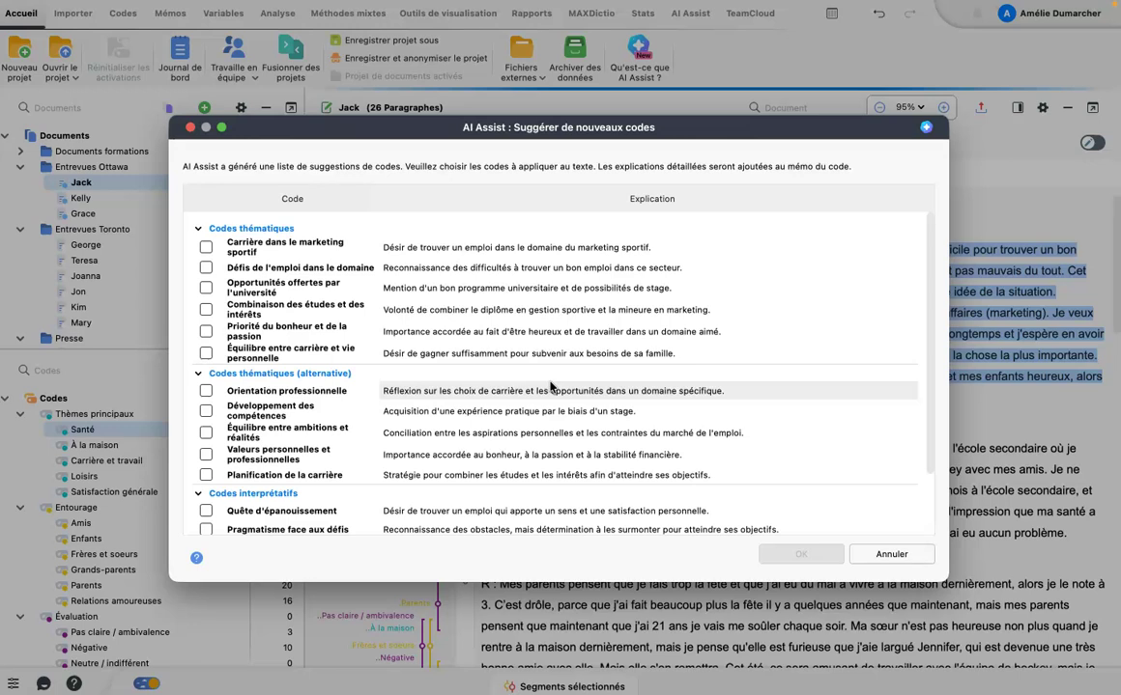
left_click(206, 248)
left_click(206, 267)
left_click(205, 288)
left_click(803, 555)
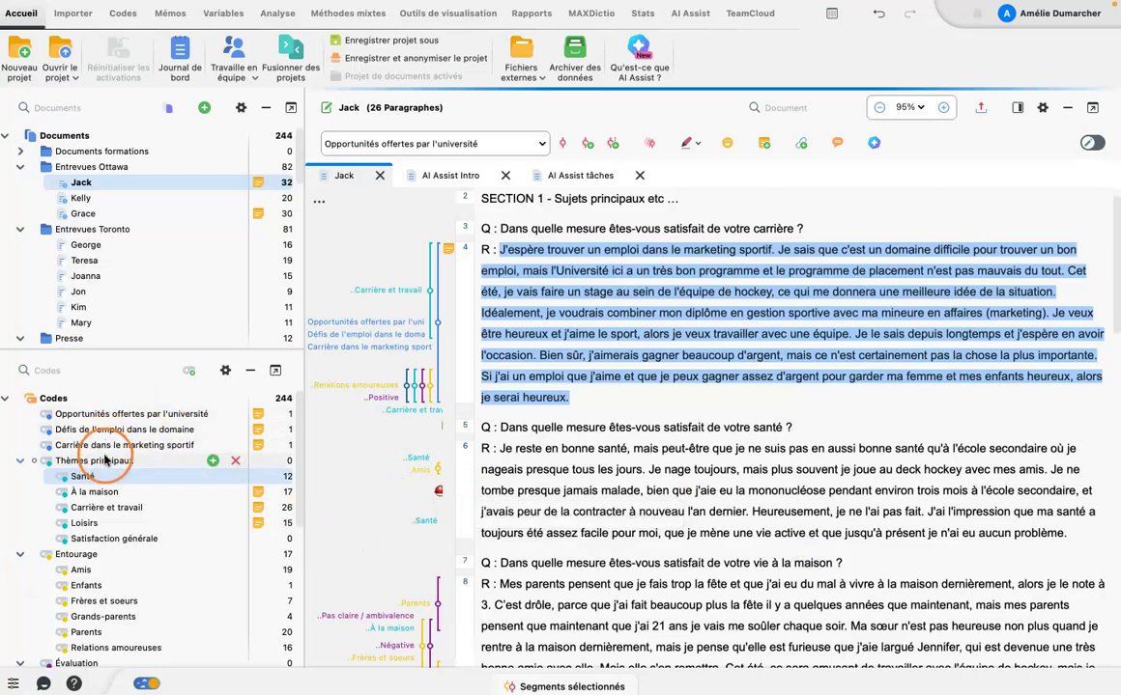
Read the AI explanation in the memo of the code Opportunités offertes par l'université and close it
double_click(258, 414)
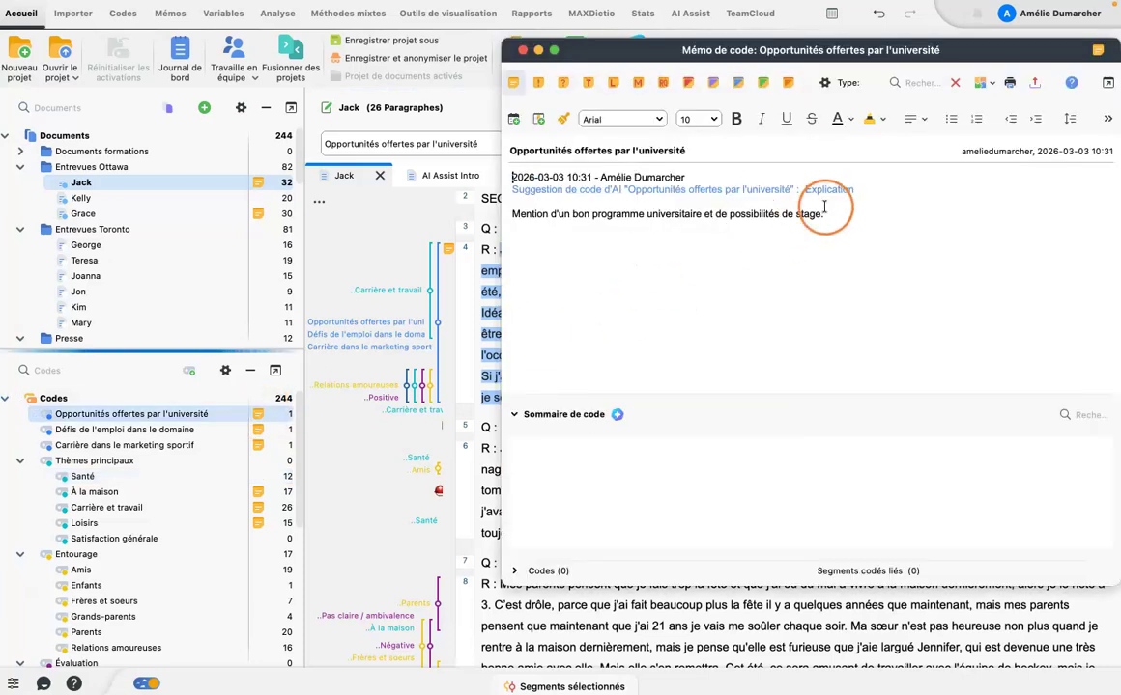
left_click(587, 222)
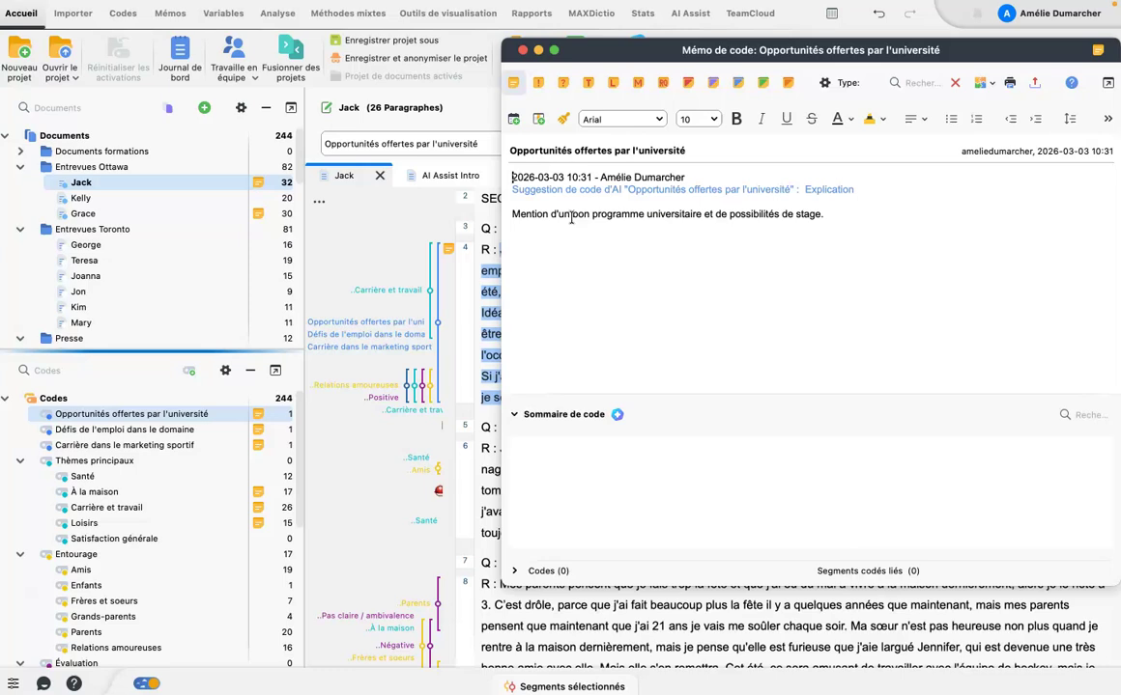
left_click(521, 49)
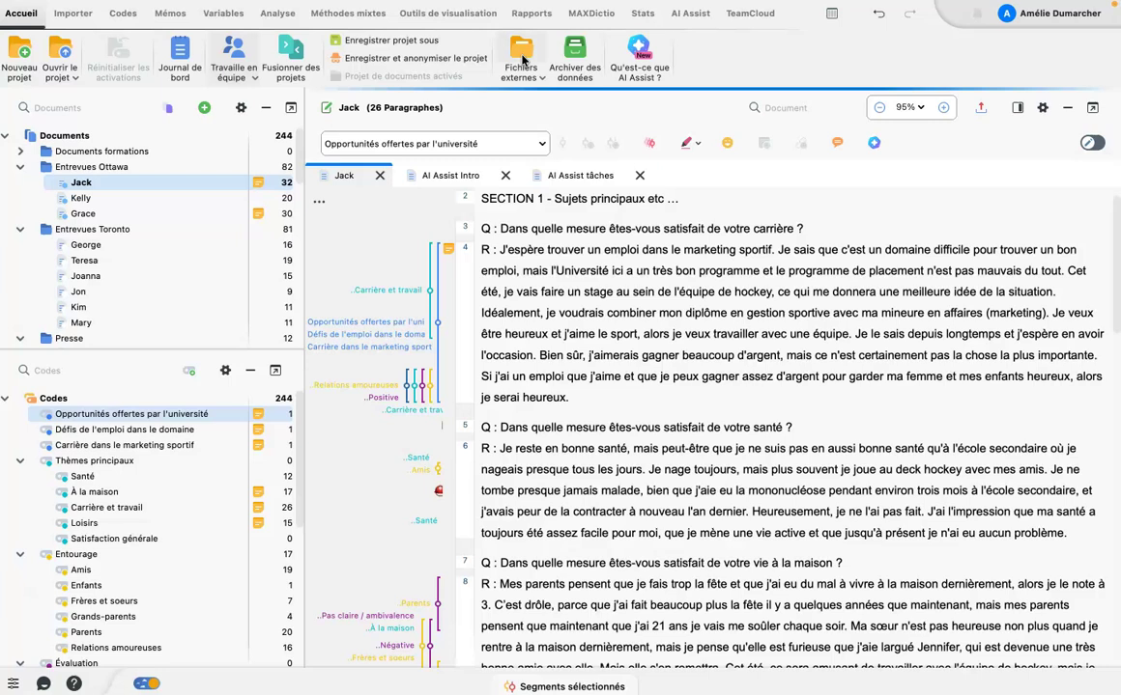
Generate AI Assist sub-code suggestions in French for the Parents code under Entourage
scroll(123, 482, "down", 3)
scroll(123, 481, "down", 4)
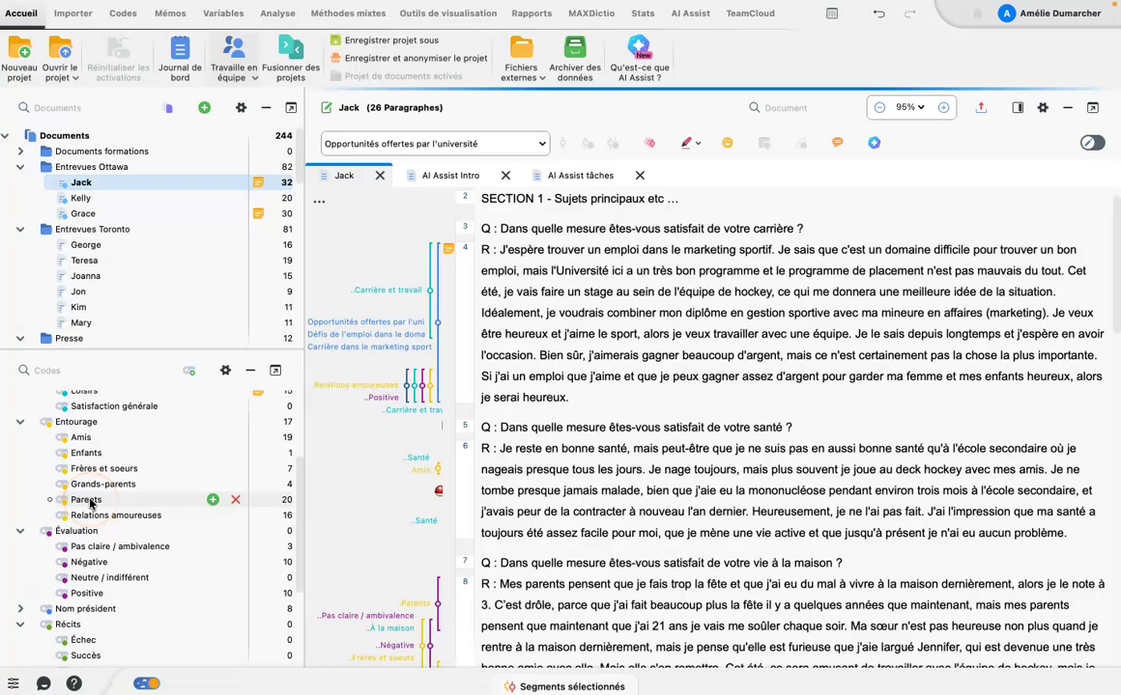
right_click(90, 503)
left_click(283, 217)
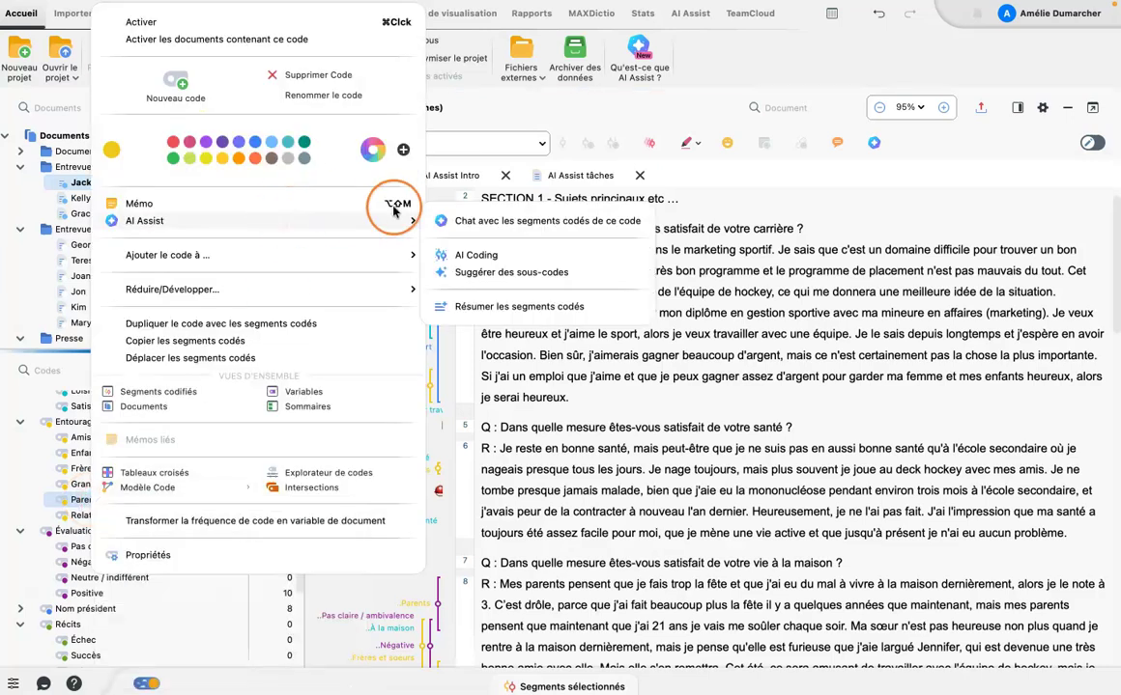
left_click(512, 276)
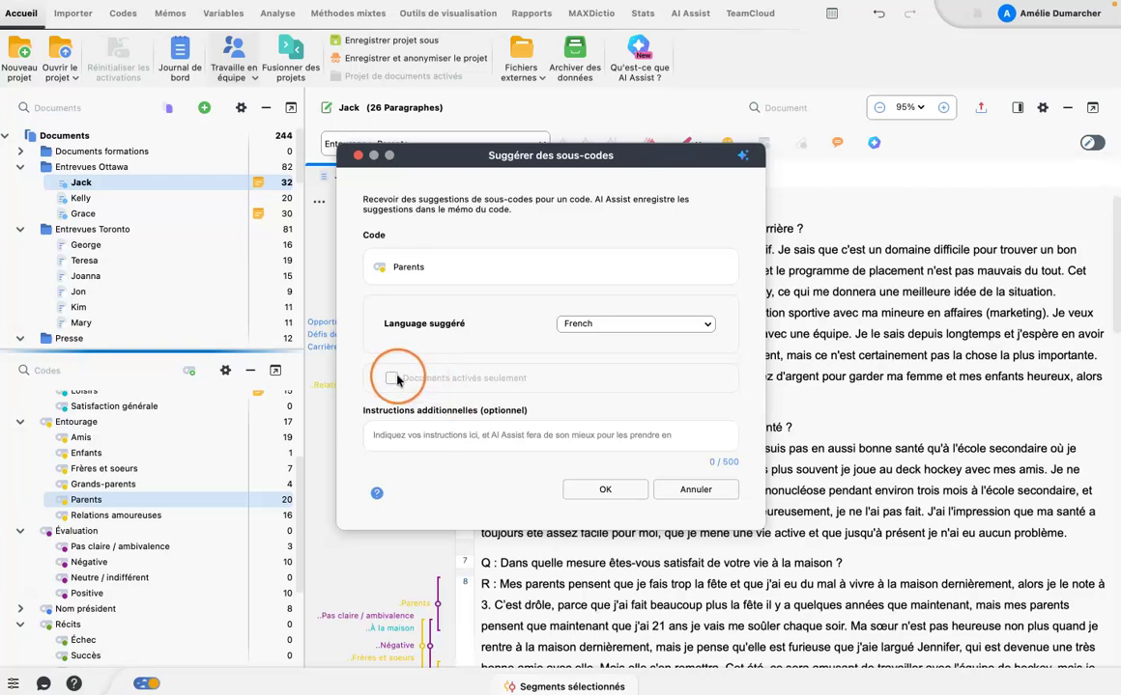
left_click(605, 490)
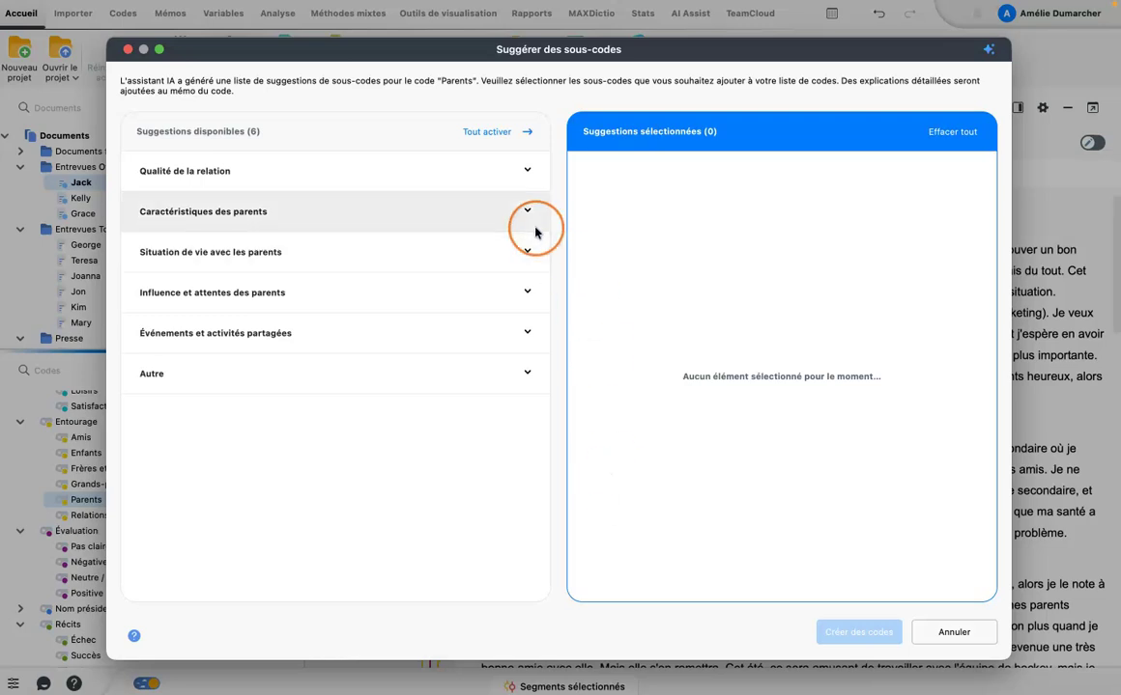
Check the description of the Qualité de la relation suggestion, and create all the suggested sub-codes under Parents
left_click(528, 174)
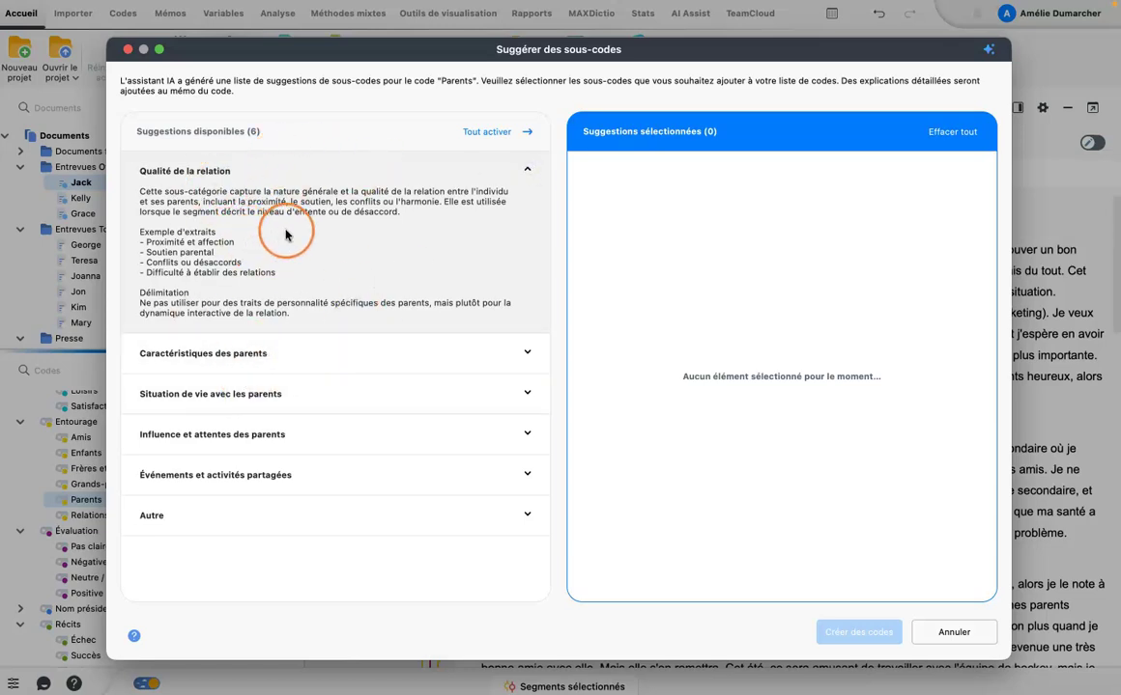
left_click(525, 170)
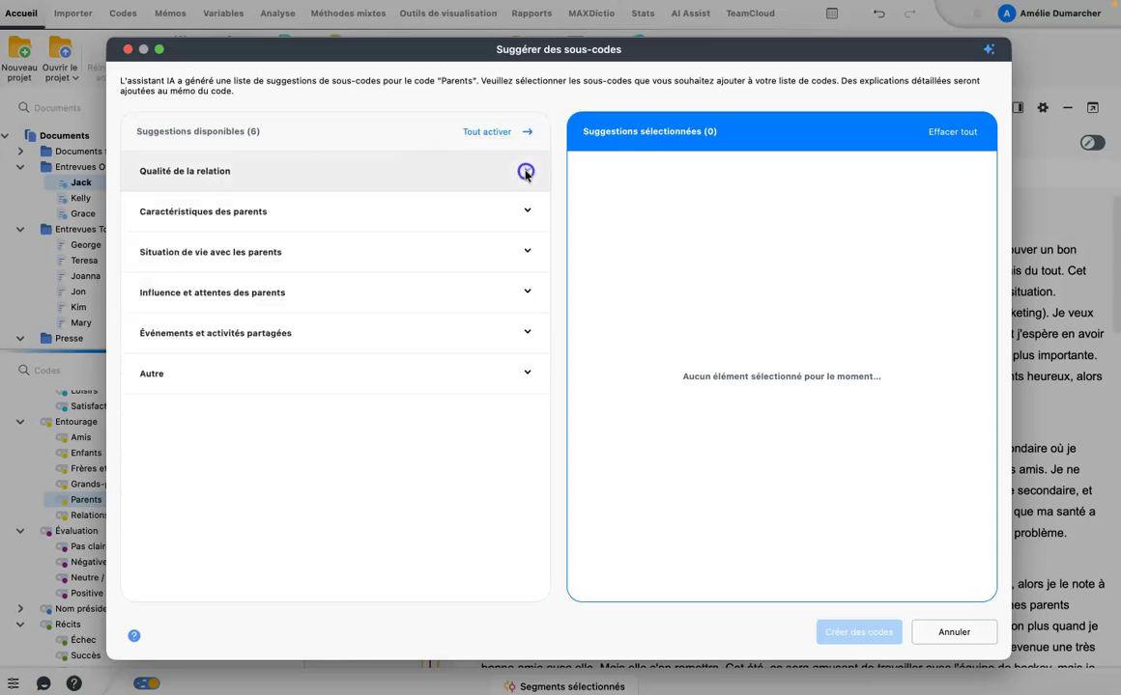
left_click(489, 134)
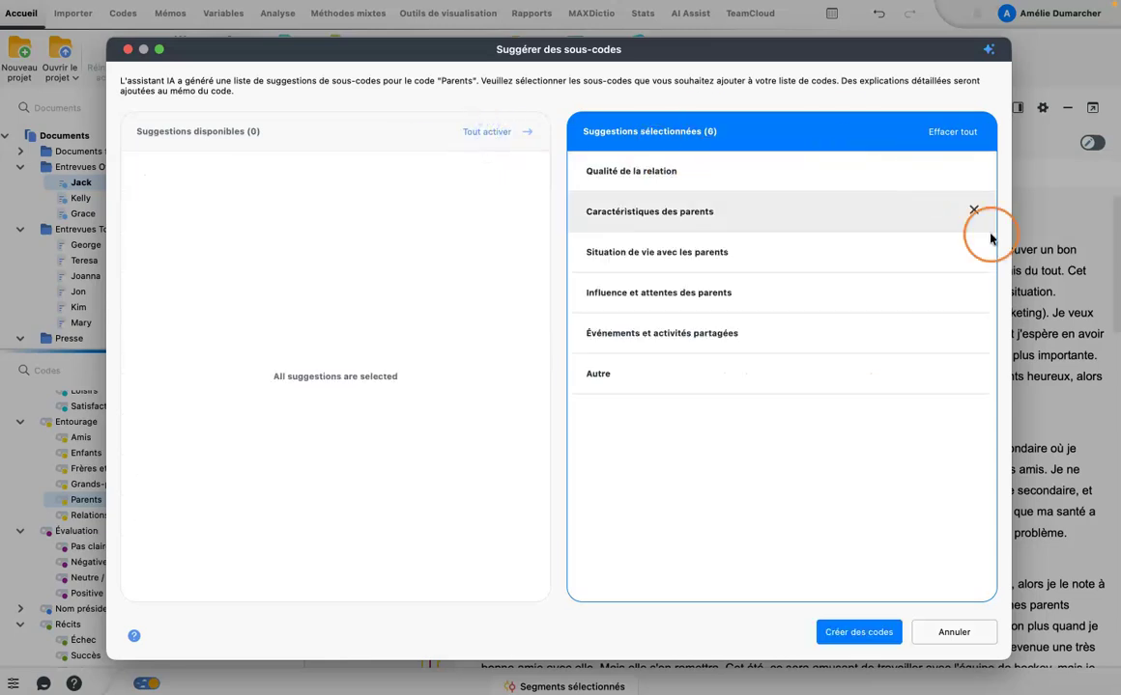
left_click(858, 634)
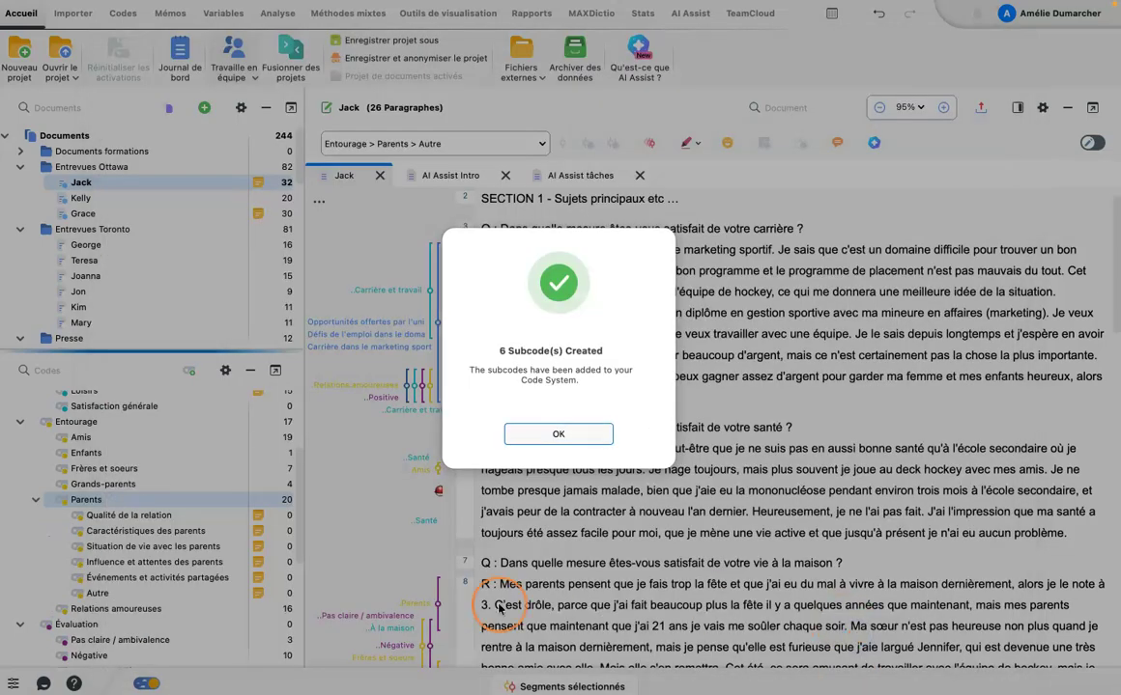
left_click(568, 434)
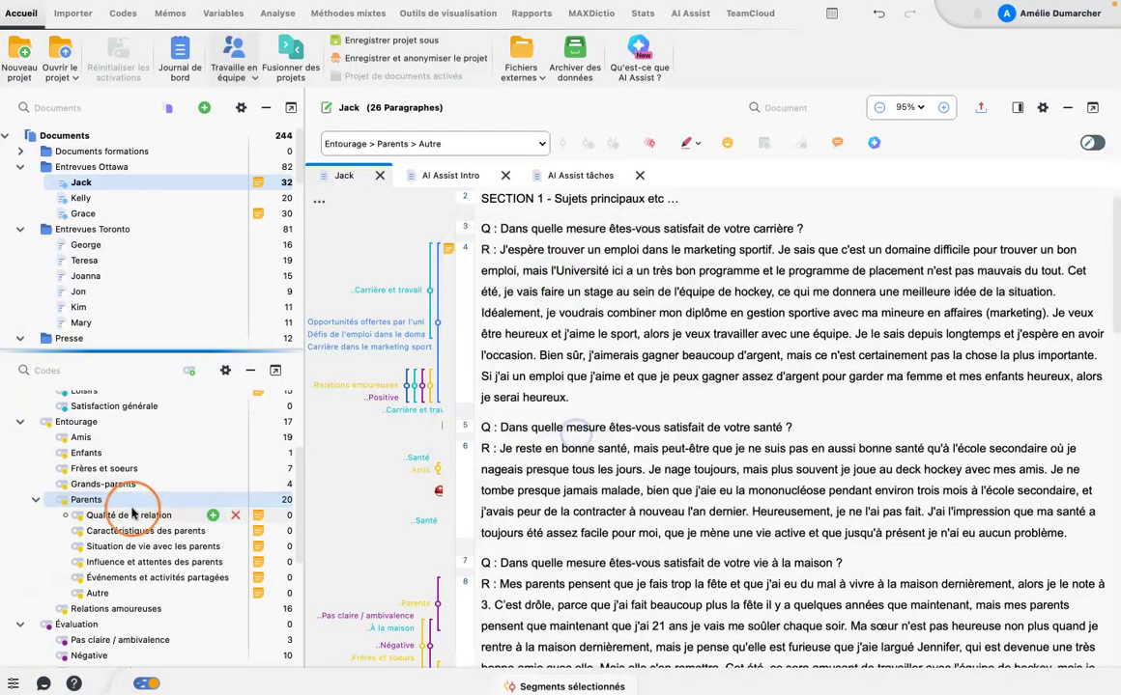
Read the code memo of the sub-code Qualité de la relation and close it
left_click(260, 518)
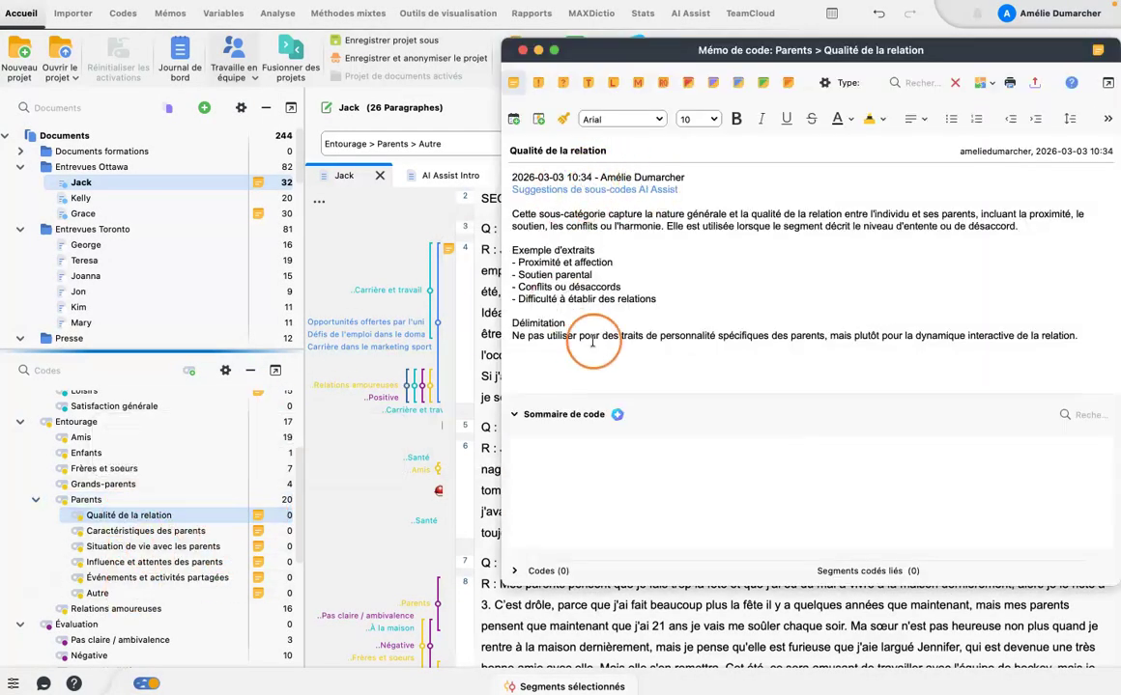
left_click(522, 50)
left_click(104, 539)
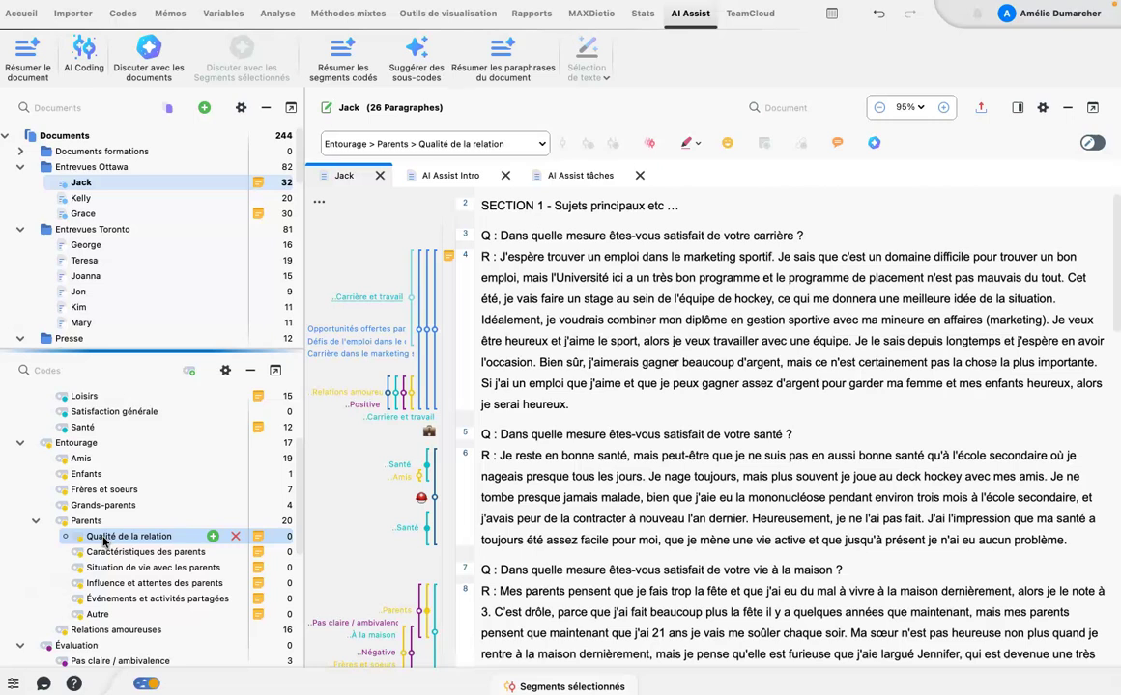
Review the code memo of Santé, which defines the passages for AI Coding, and close it
left_click(87, 50)
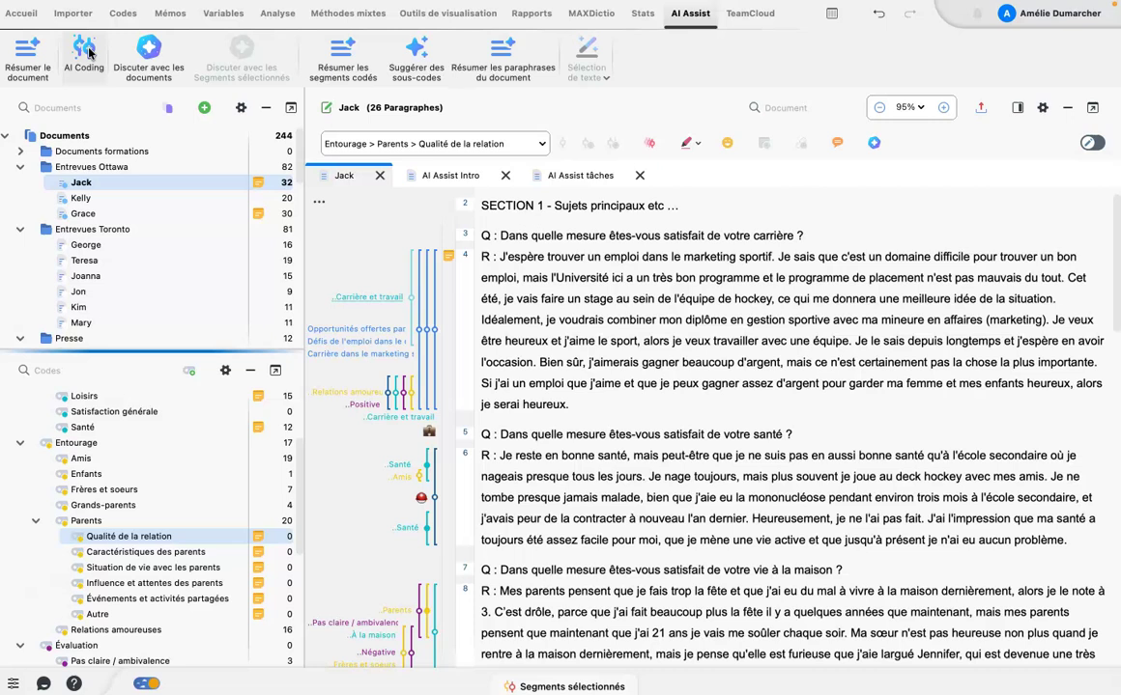
left_click(257, 428)
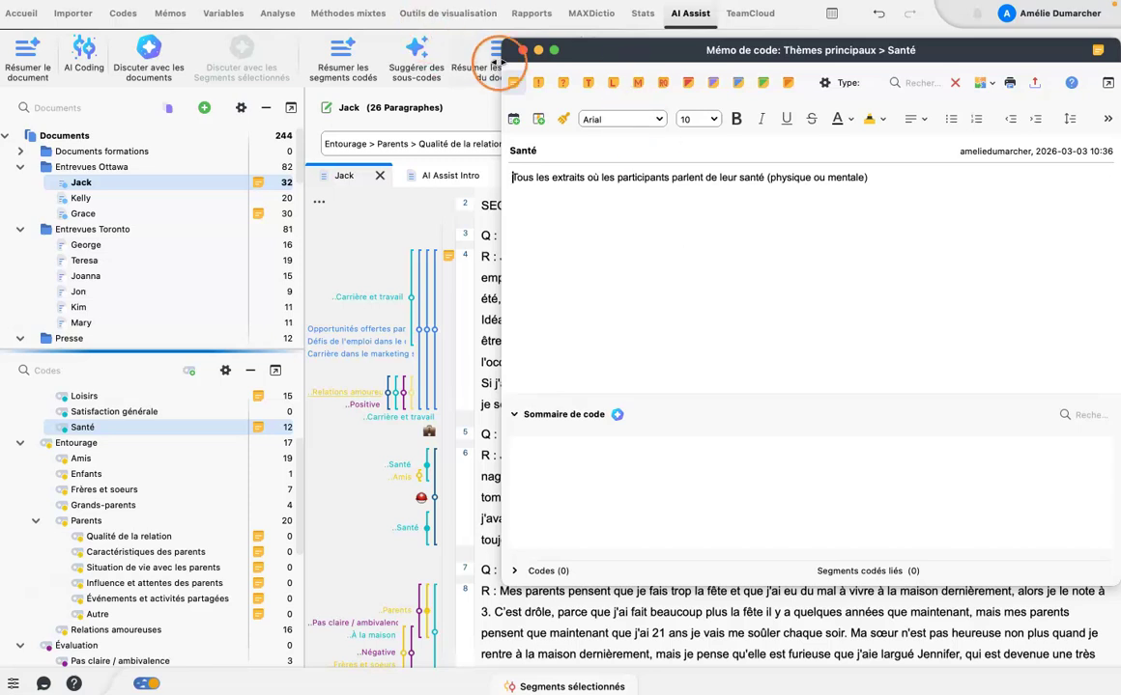
left_click(522, 50)
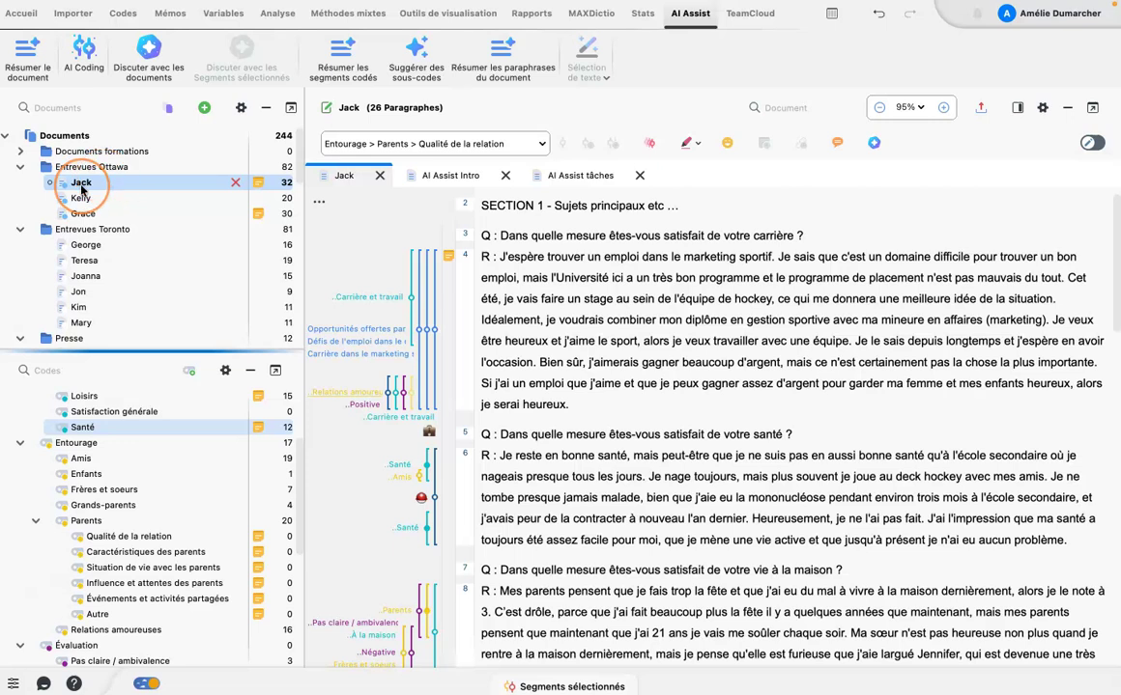
Set up AI Coding with the three interviews of the Entrevues Ottawa group as the documents to analyse
mouse_move(81, 190)
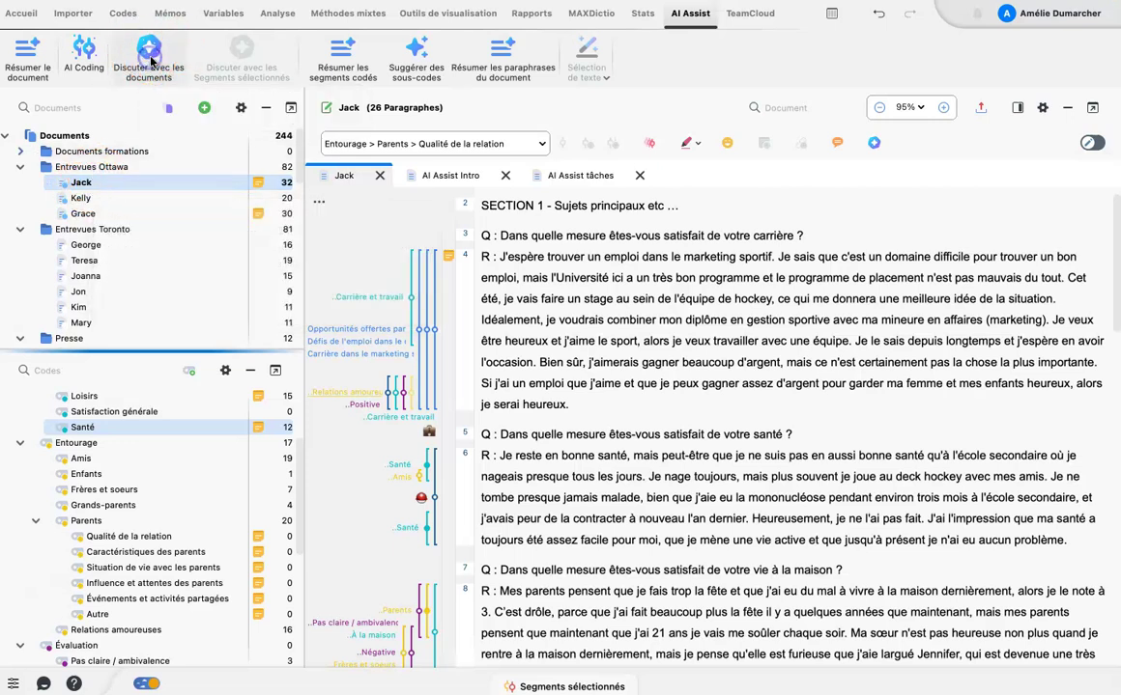
left_click(86, 58)
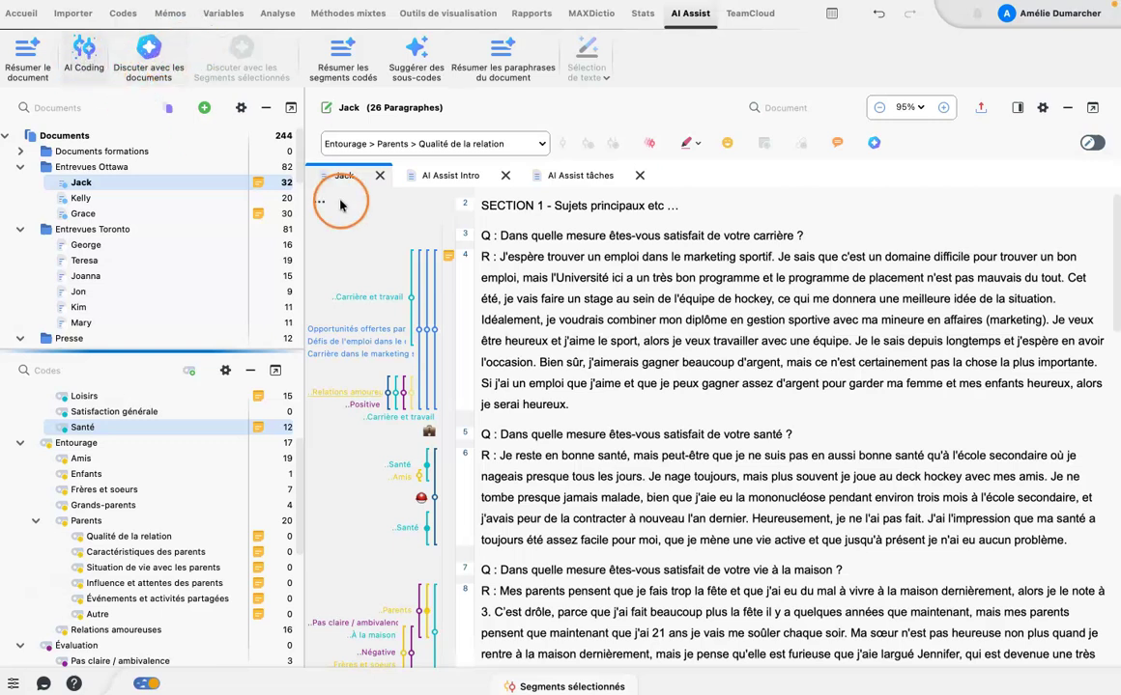
left_click(567, 319)
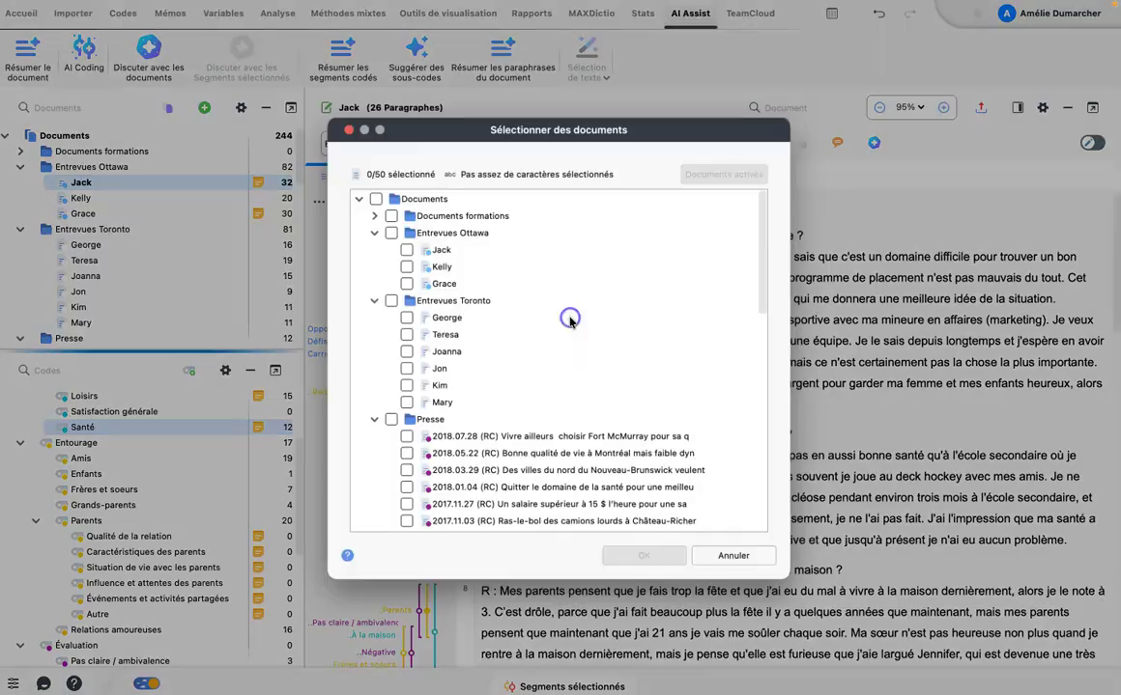
left_click(404, 248)
left_click(405, 266)
left_click(404, 283)
left_click(644, 558)
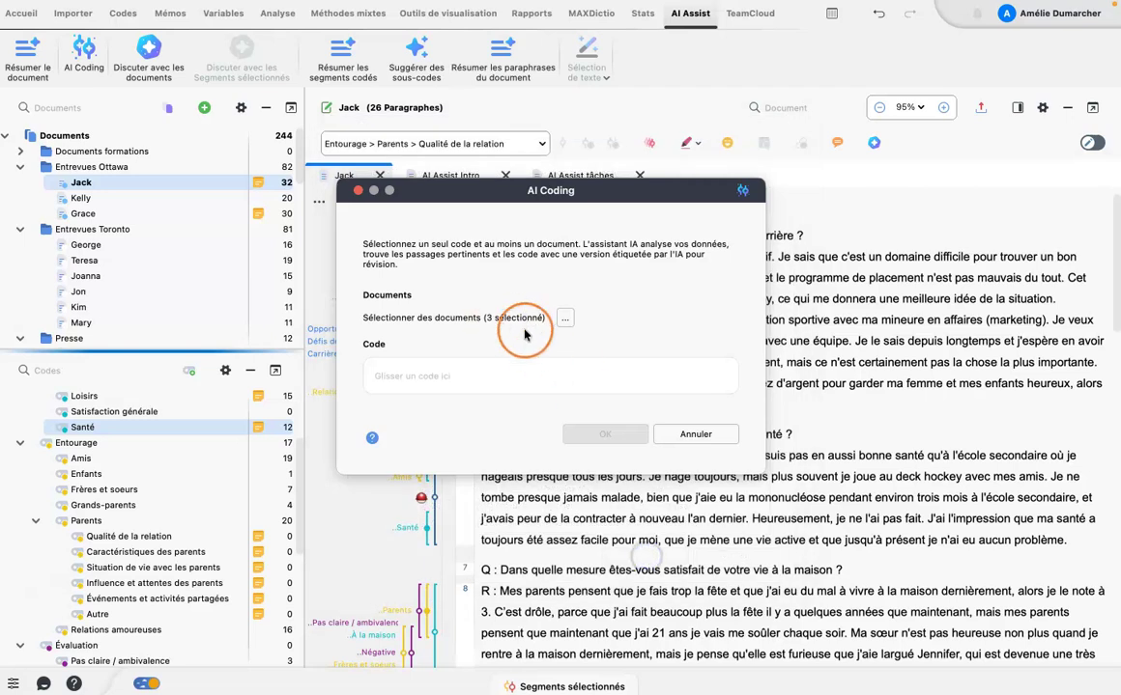
Assign the Santé code with its existing memo and run AI Coding on the chosen interviews
left_click_drag(111, 428, 410, 387)
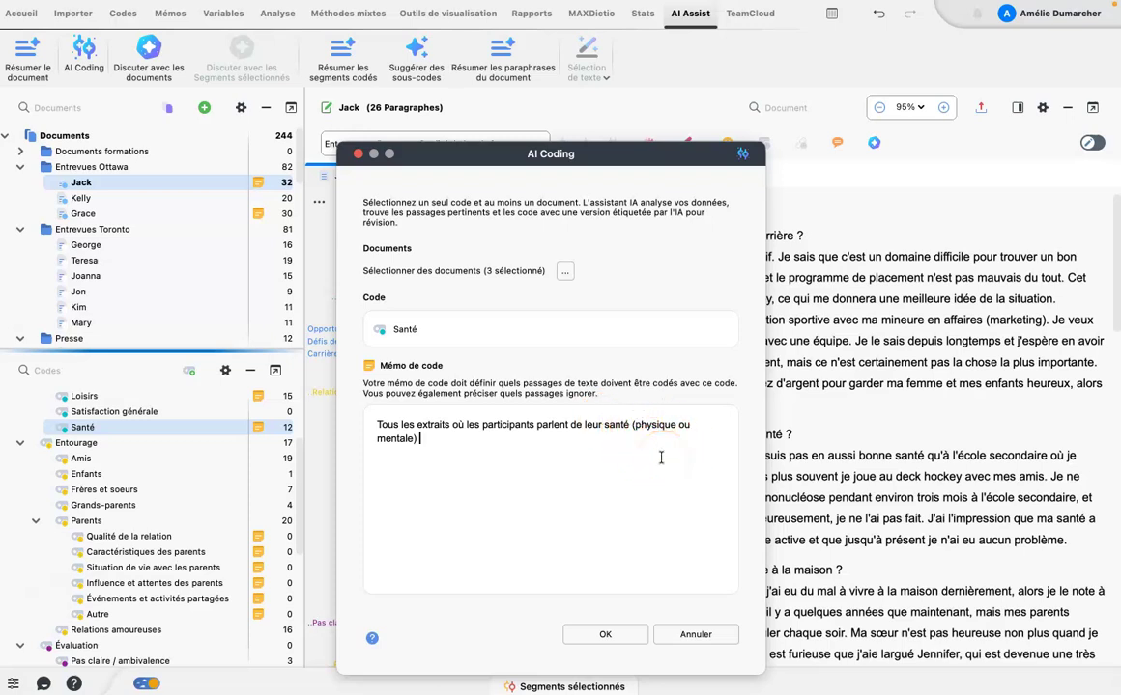
left_click(588, 633)
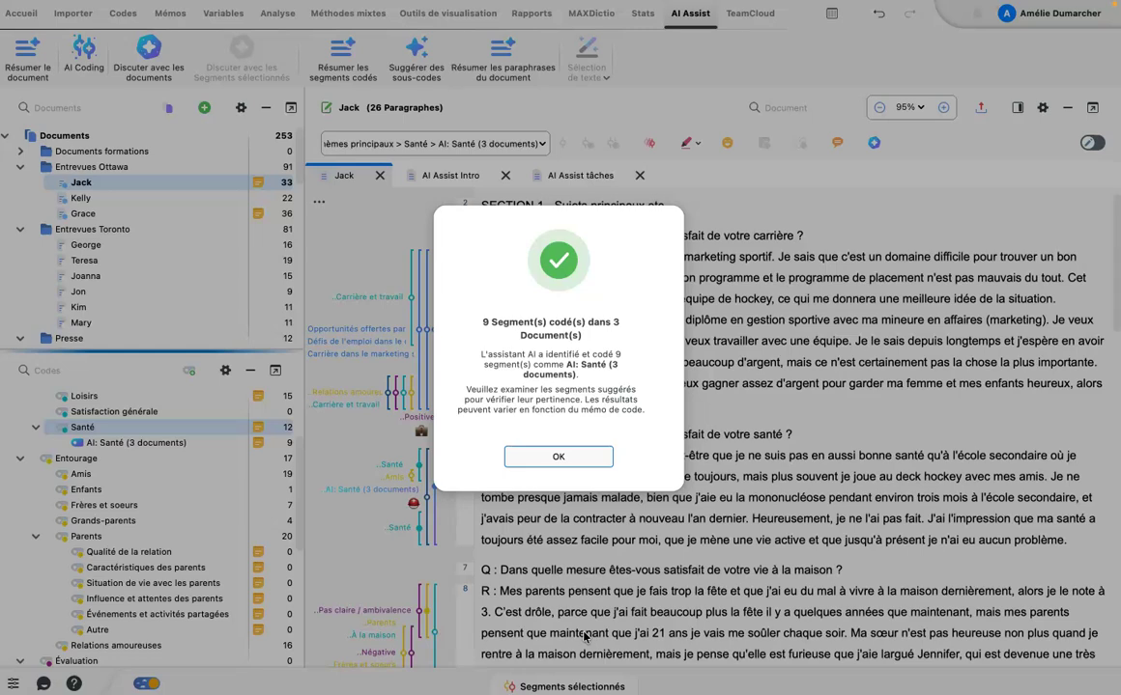
left_click(538, 457)
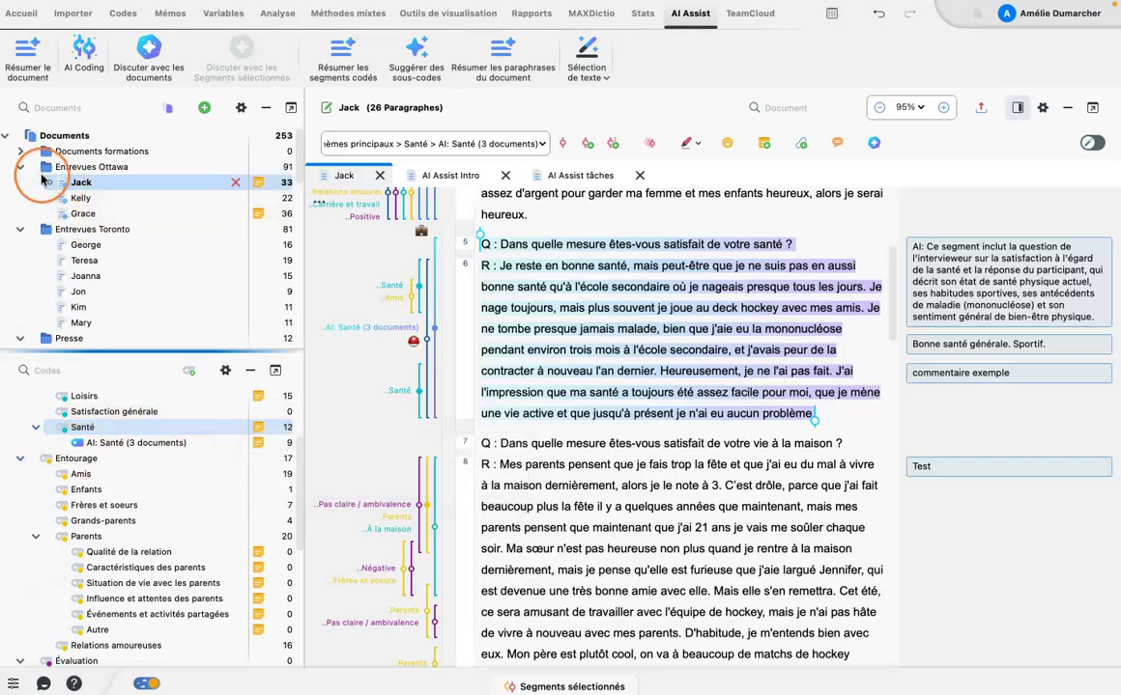
Activate all documents and the code AI: Santé (3 documents), and browse the coded segments retrieved for them
left_click(26, 138)
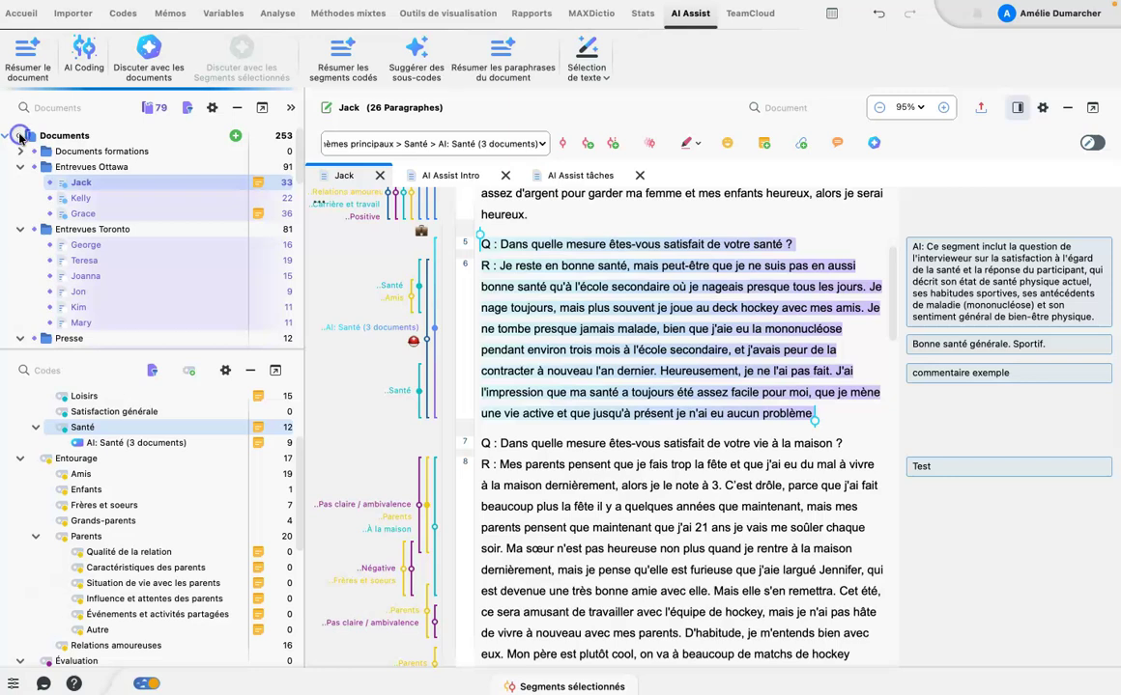
left_click(65, 443)
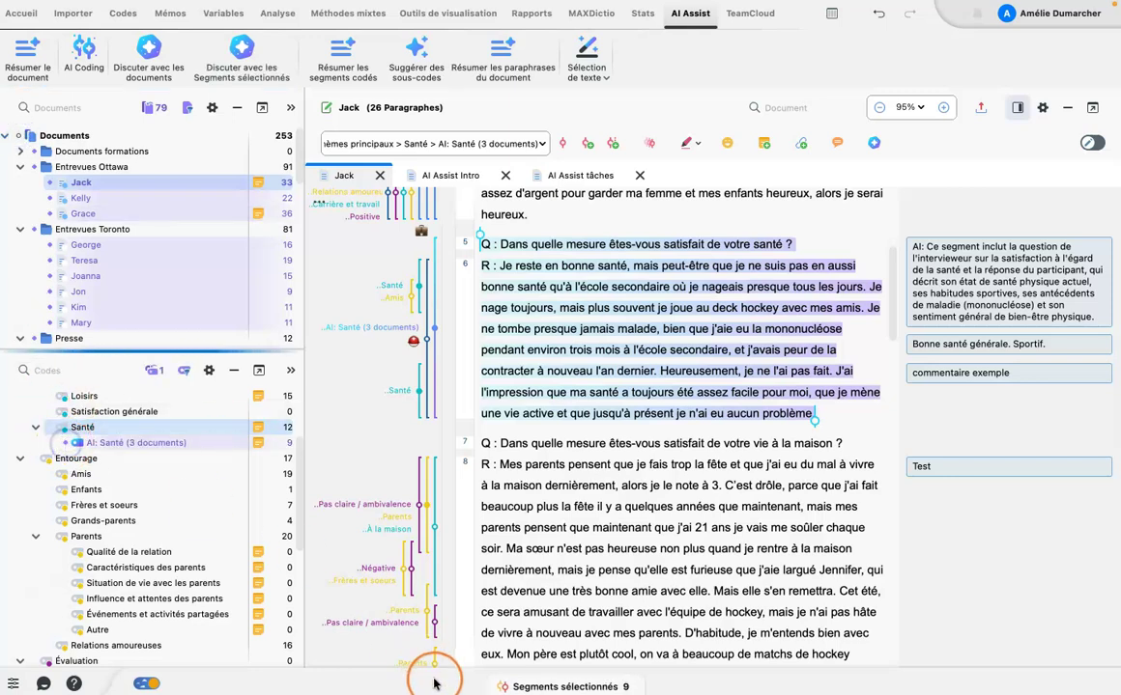
left_click(520, 685)
scroll(482, 544, "down", 10)
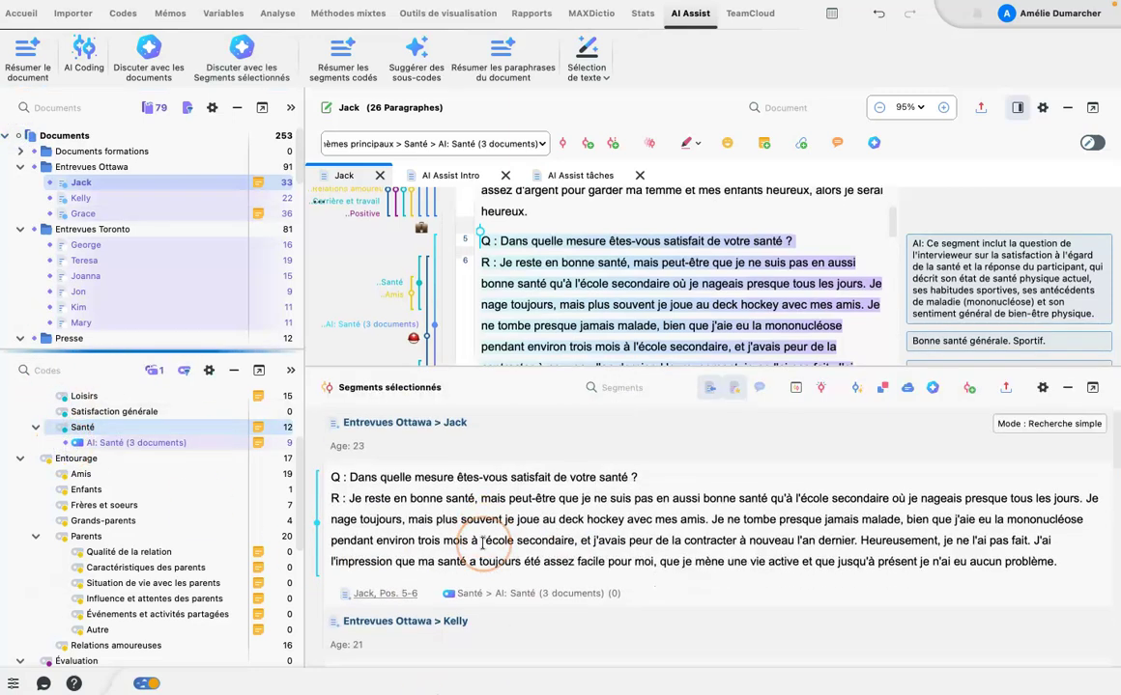
scroll(482, 544, "up", 4)
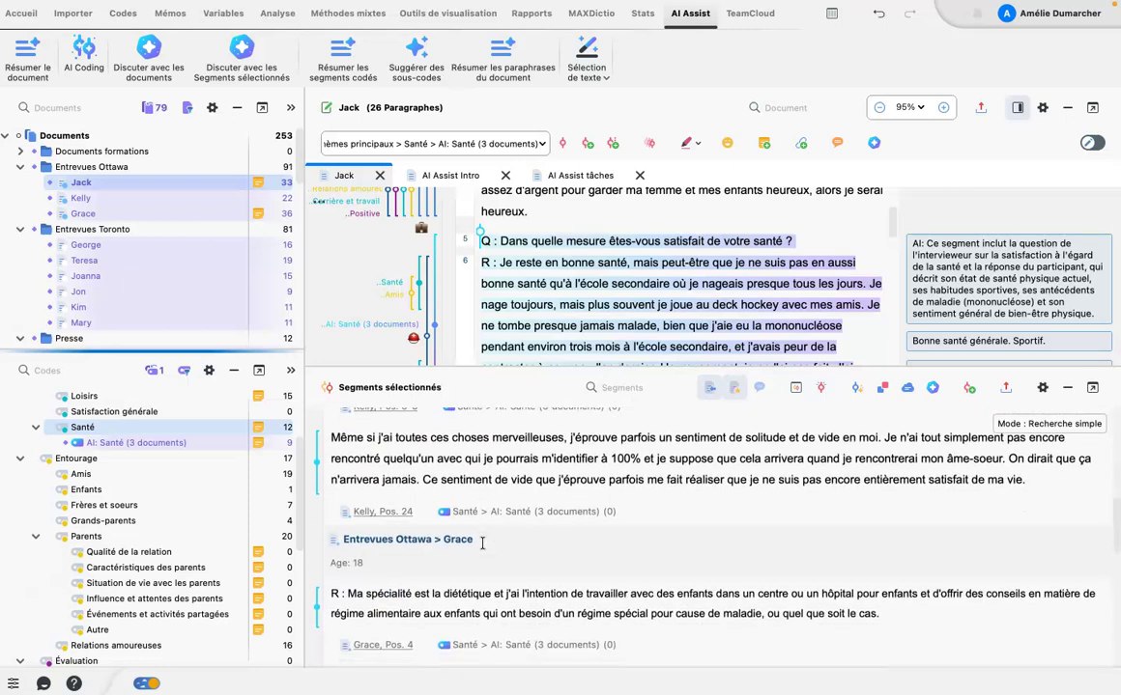
Show the comments beside the retrieved segments and read the AI explanation for the first Entrevues Ottawa segment on health satisfaction
left_click(996, 395)
left_click(926, 391)
left_click(933, 361)
left_click(933, 385)
left_click(766, 394)
scroll(1081, 490, "up", 3)
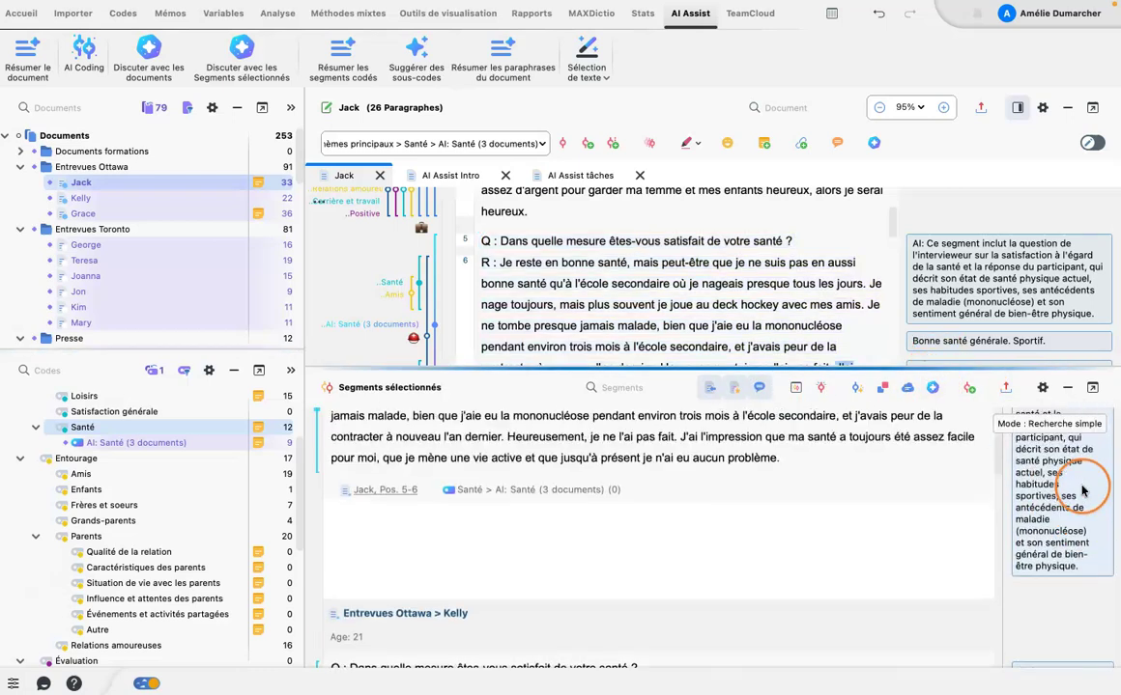
scroll(1058, 492, "up", 2)
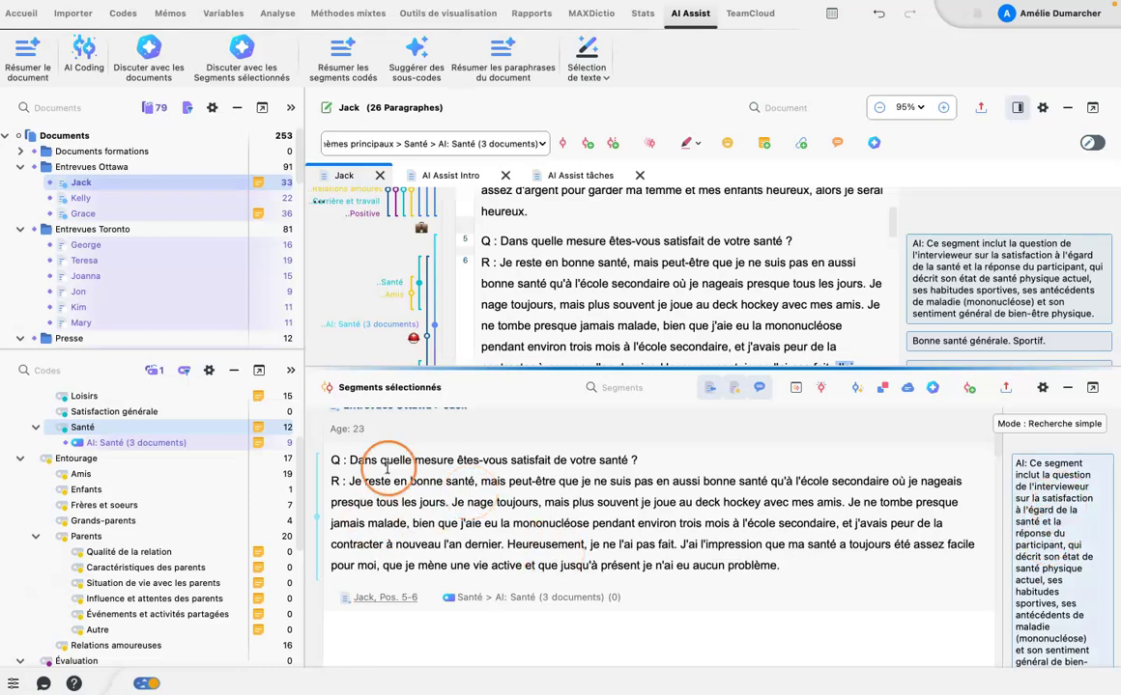
Delete the AI: Santé (3 documents) coding from the first retrieved segment, positions 5-6 of the first Entrevues Ottawa interview
right_click(307, 514)
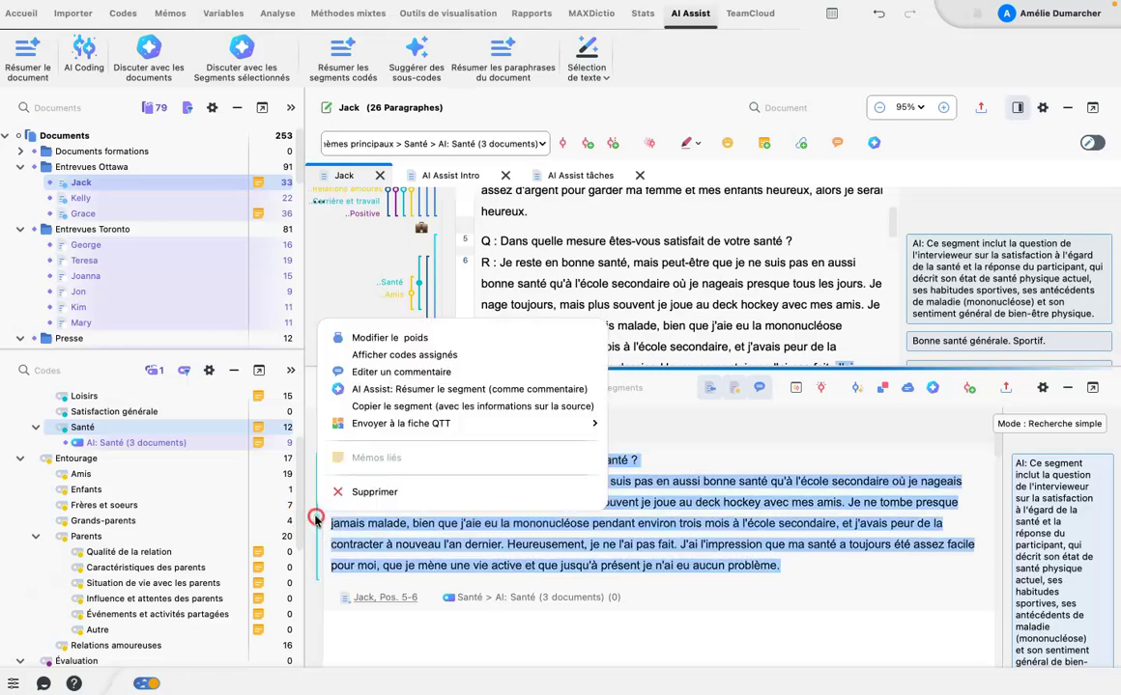
left_click(364, 494)
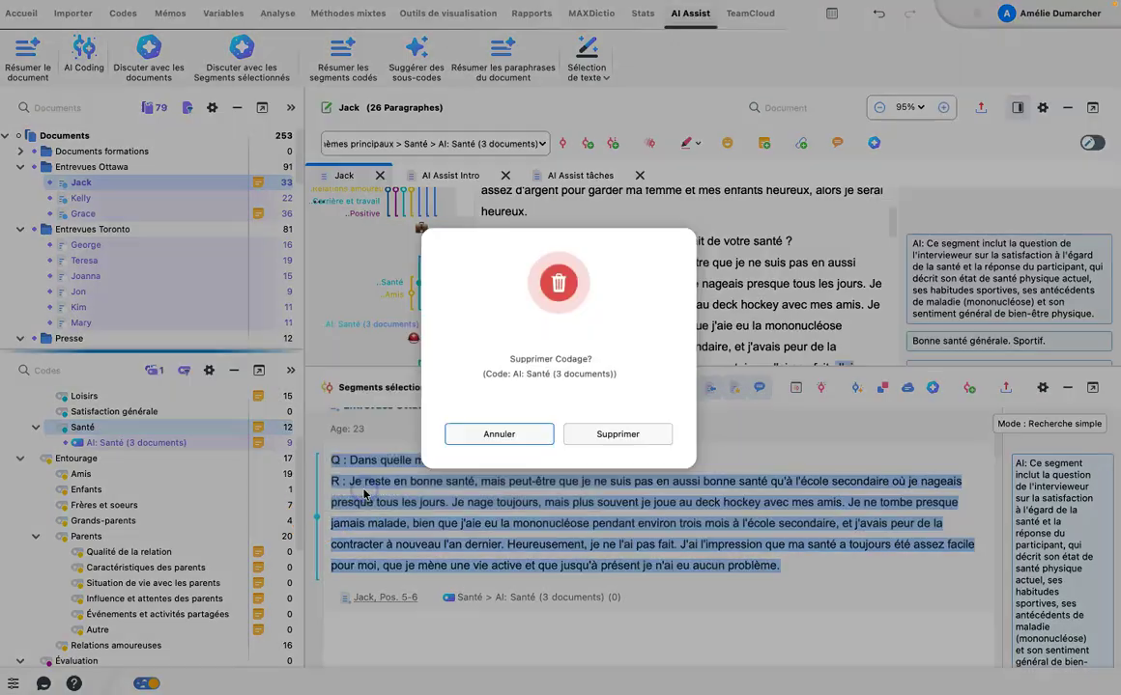
left_click(622, 429)
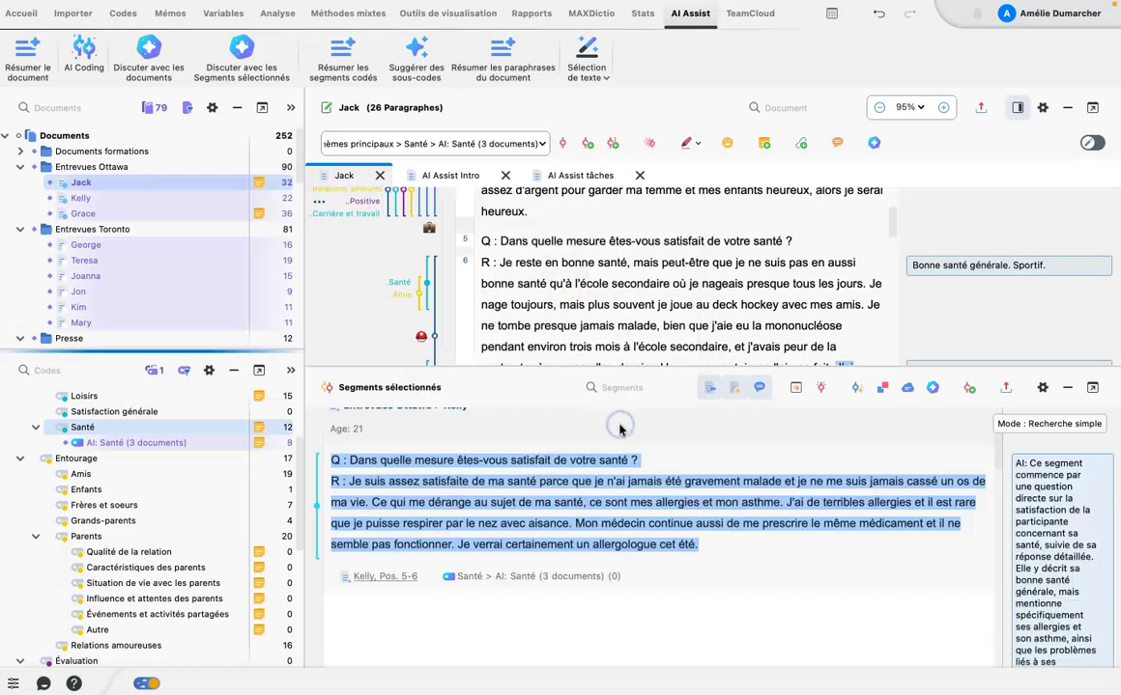
left_click(750, 561)
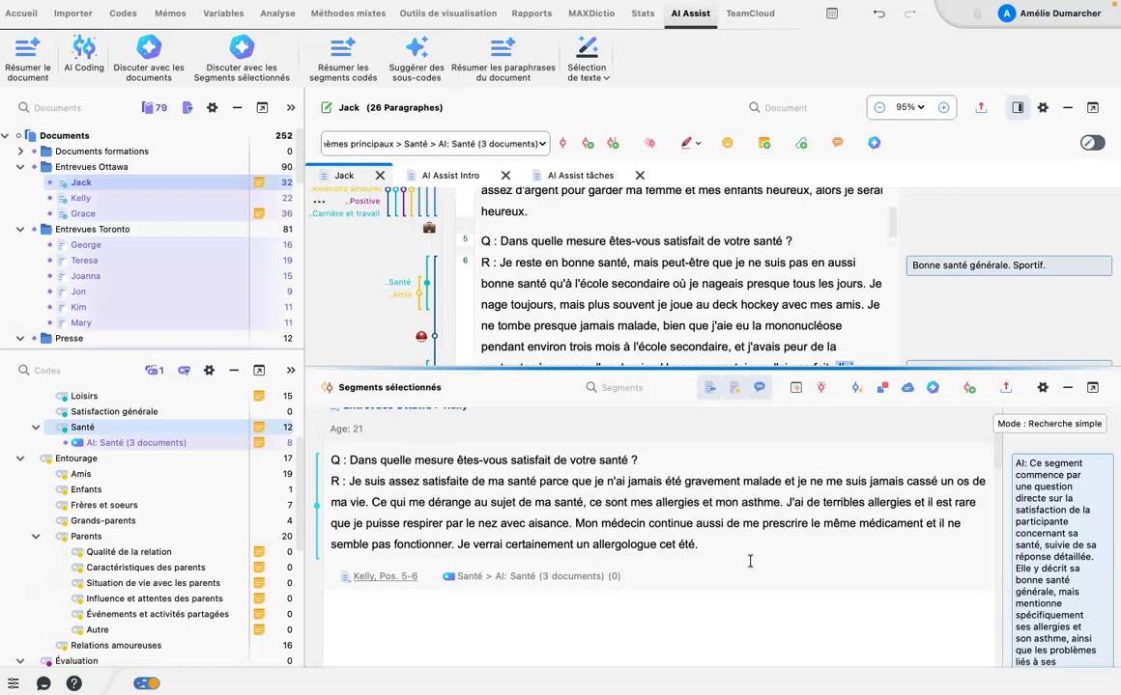
scroll(752, 524, "down", 1)
scroll(752, 524, "up", 2)
scroll(752, 524, "up", 1)
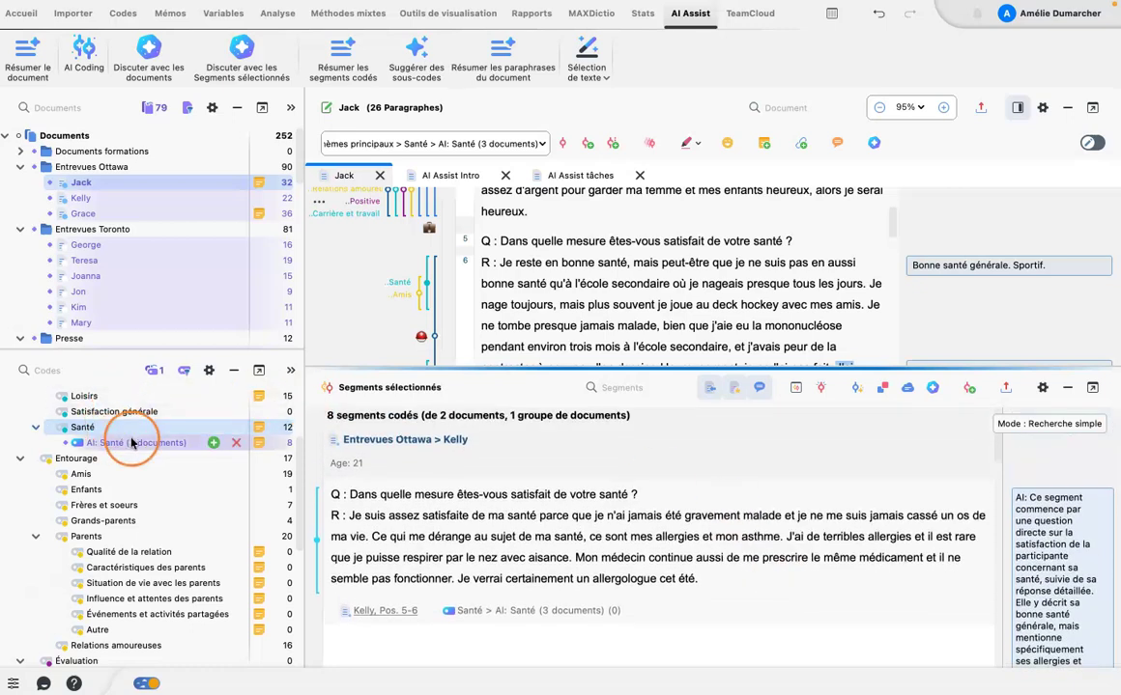
mouse_move(122, 446)
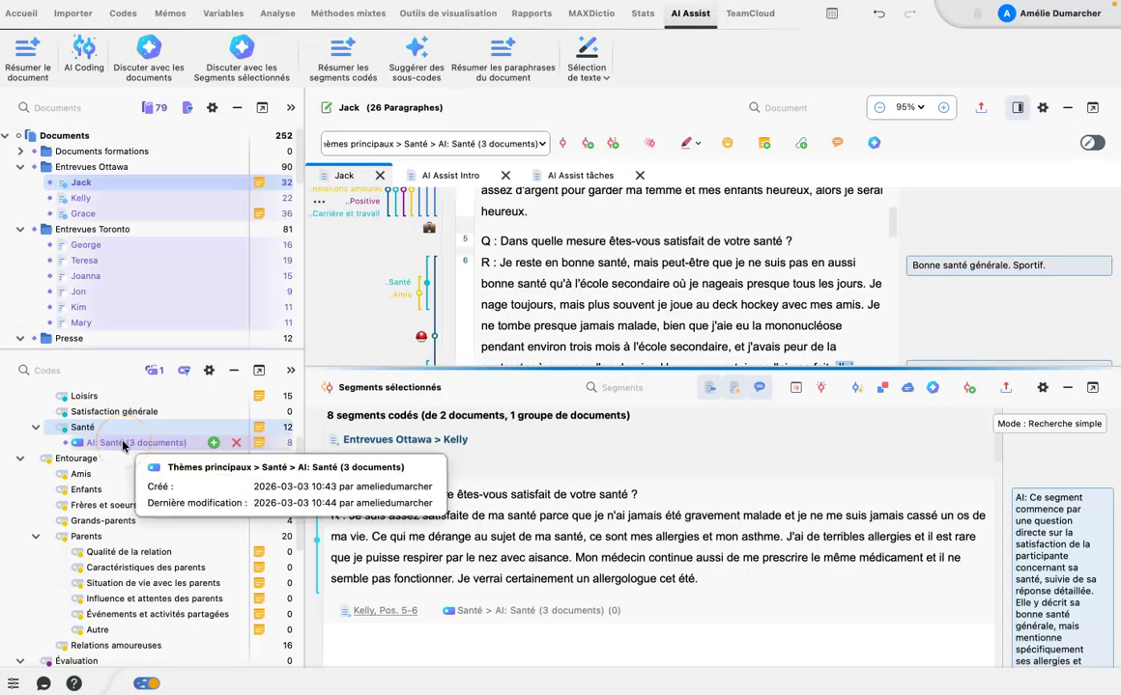
left_click(83, 429)
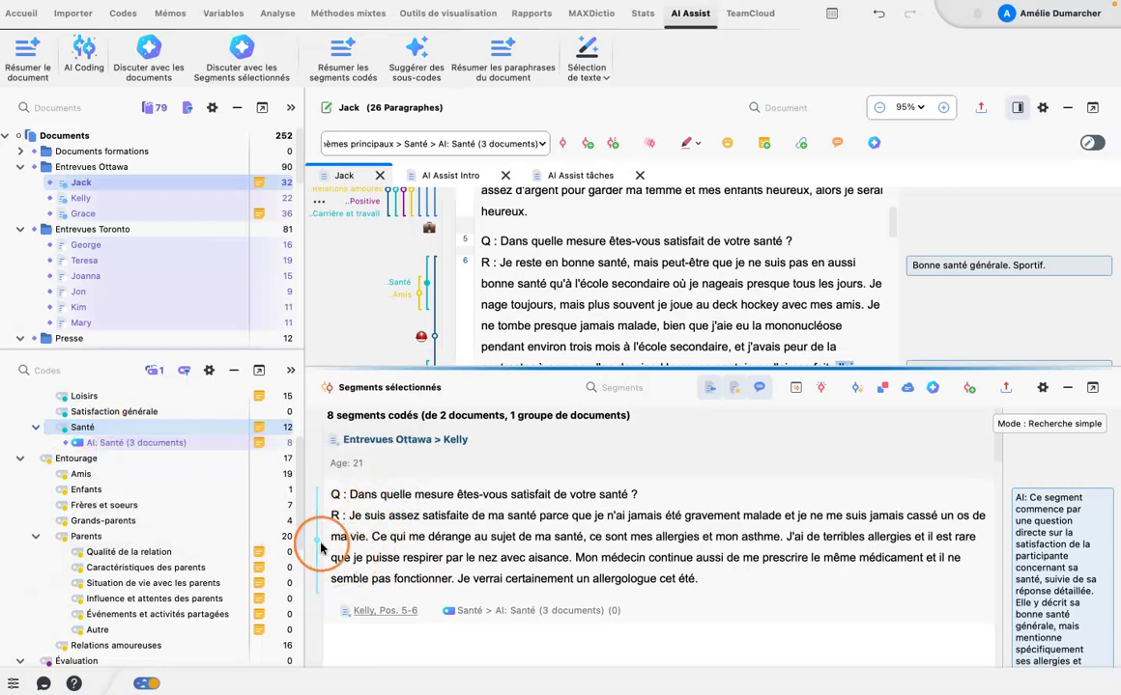
left_click_drag(253, 434, 380, 571)
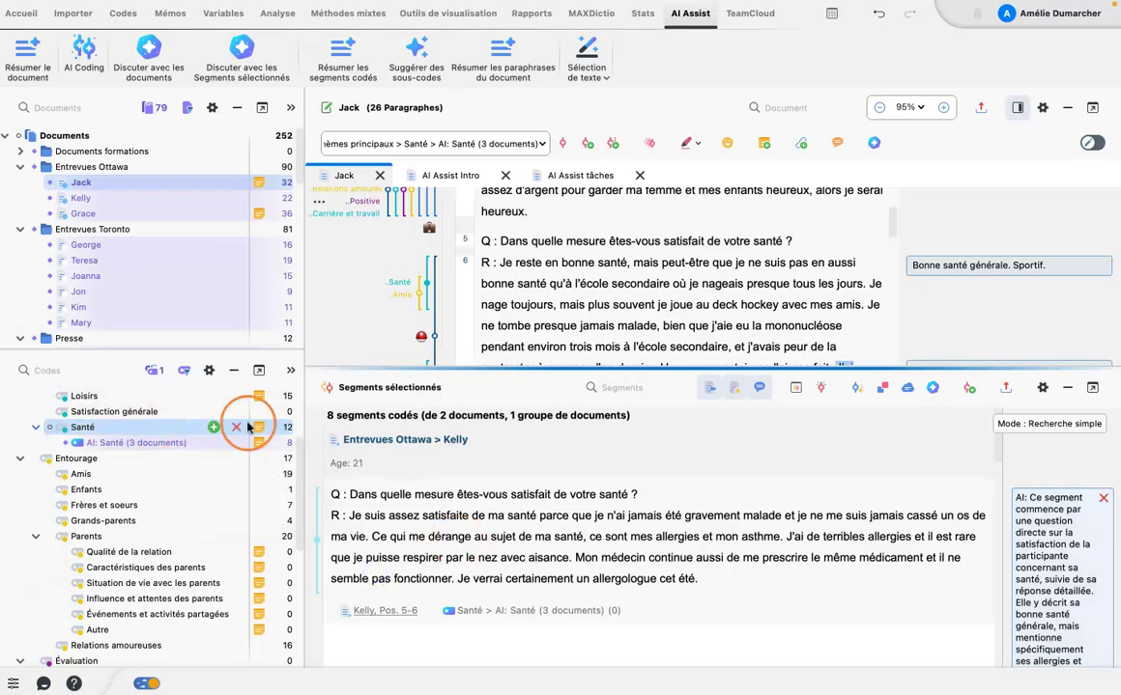